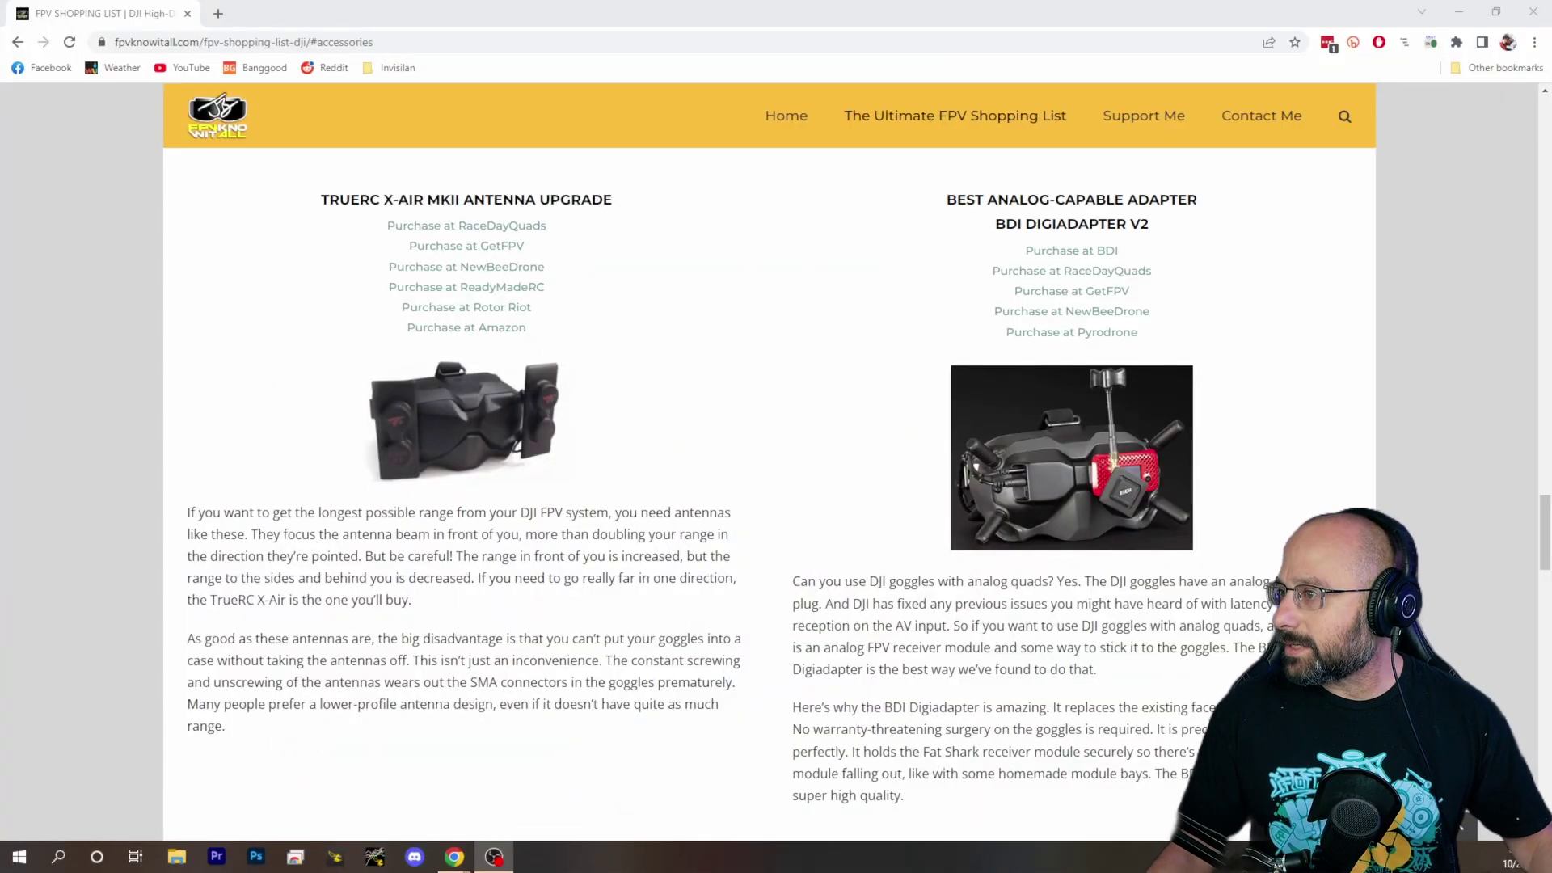
Step: Close the FPV shopping list in Chrome to reveal the live chat popout, then launch Betaflight Configurator
left_click(1533, 12)
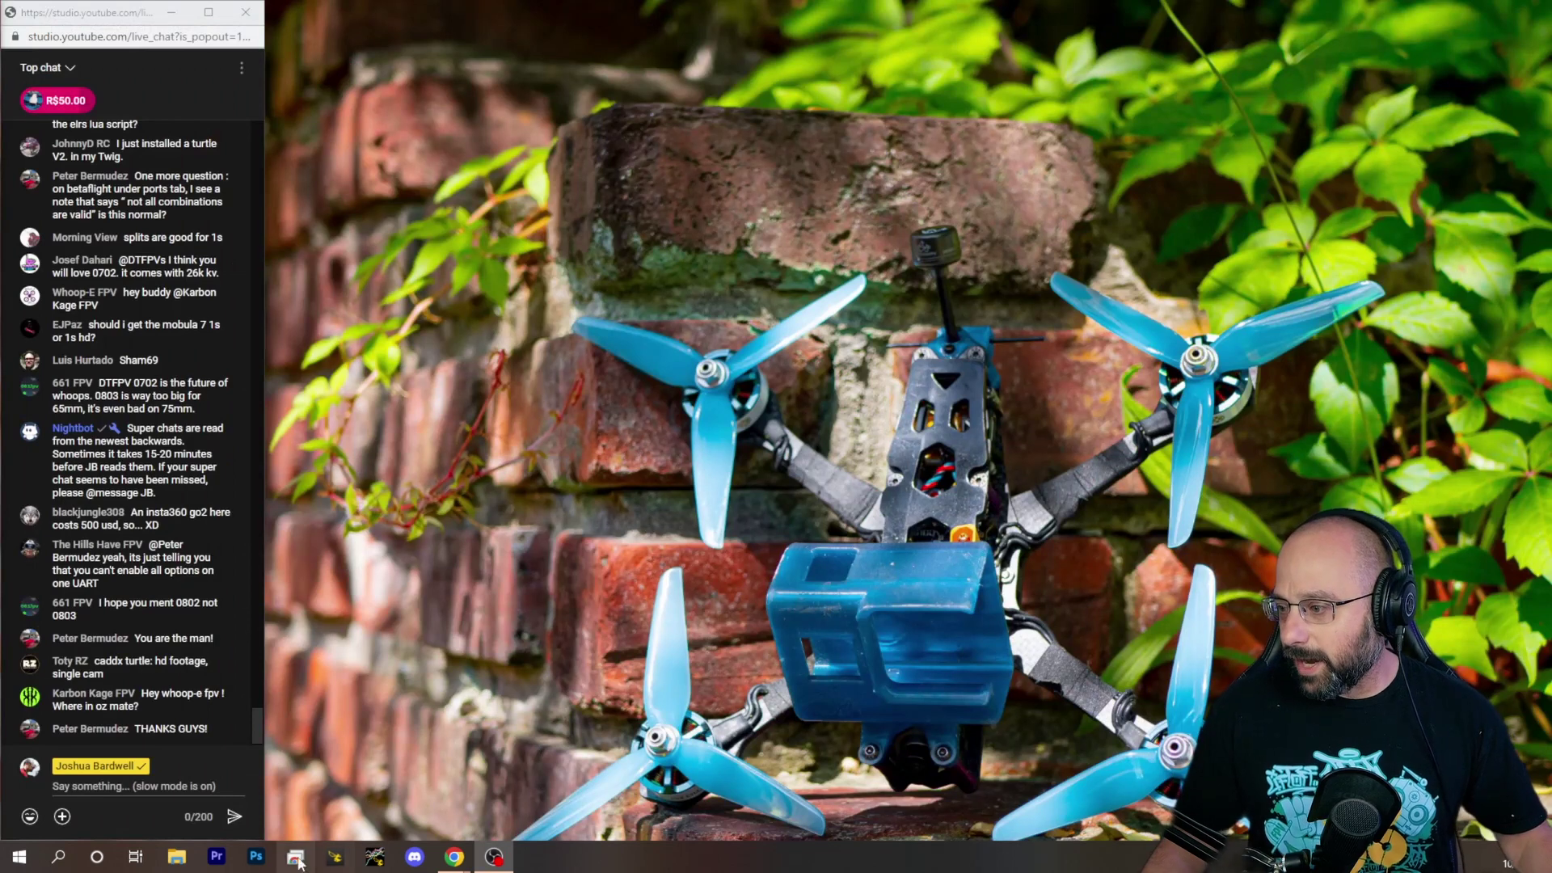
left_click(350, 854)
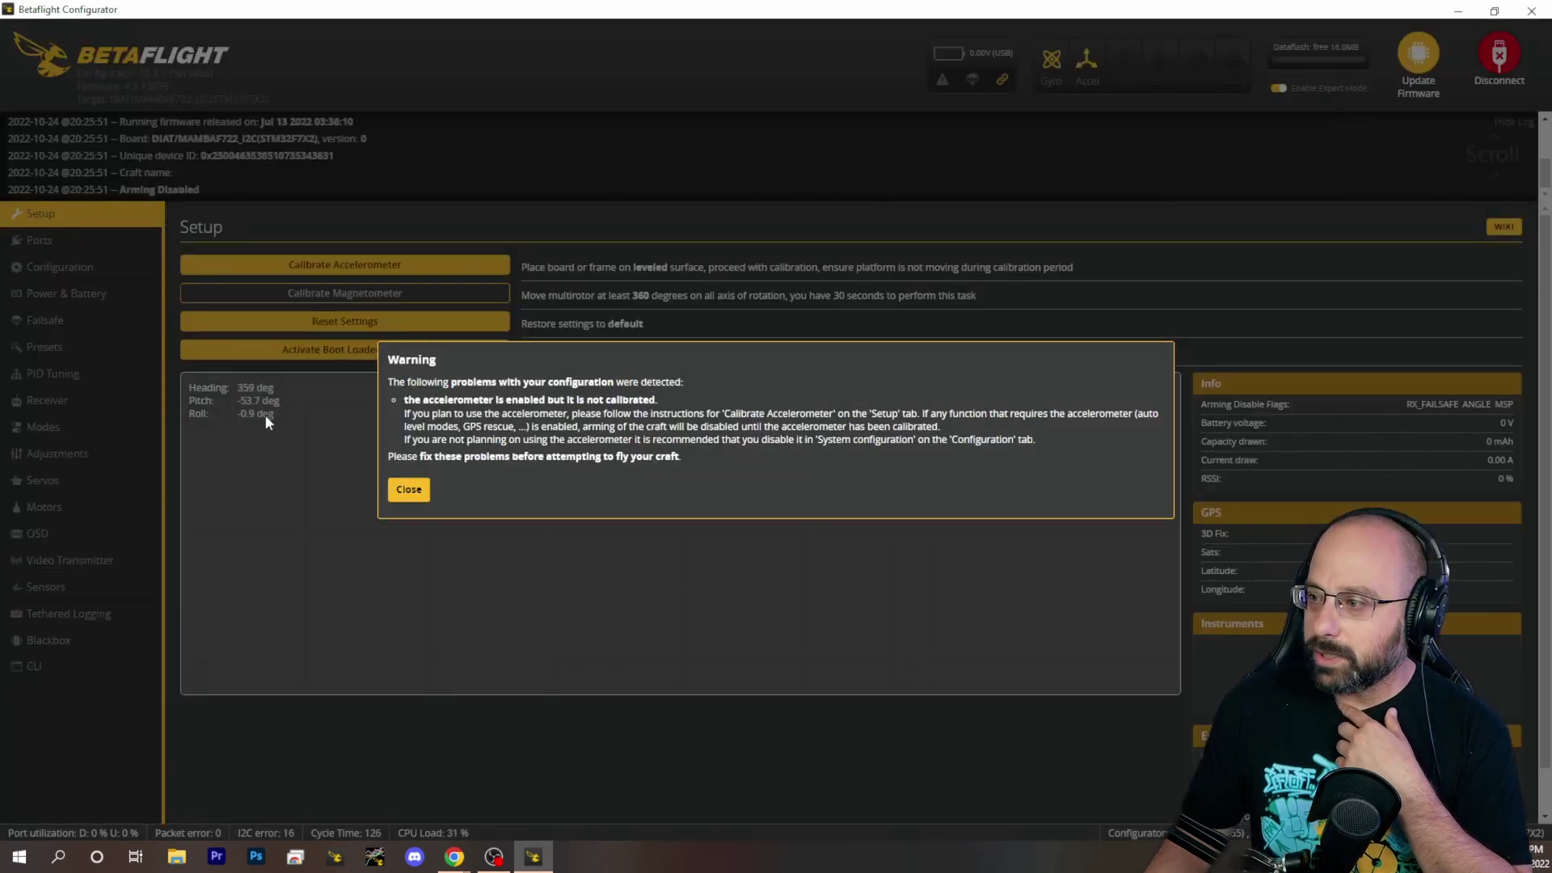
Step: Dismiss the accelerometer calibration warning and go to the Ports tab's serial ports table
left_click(408, 489)
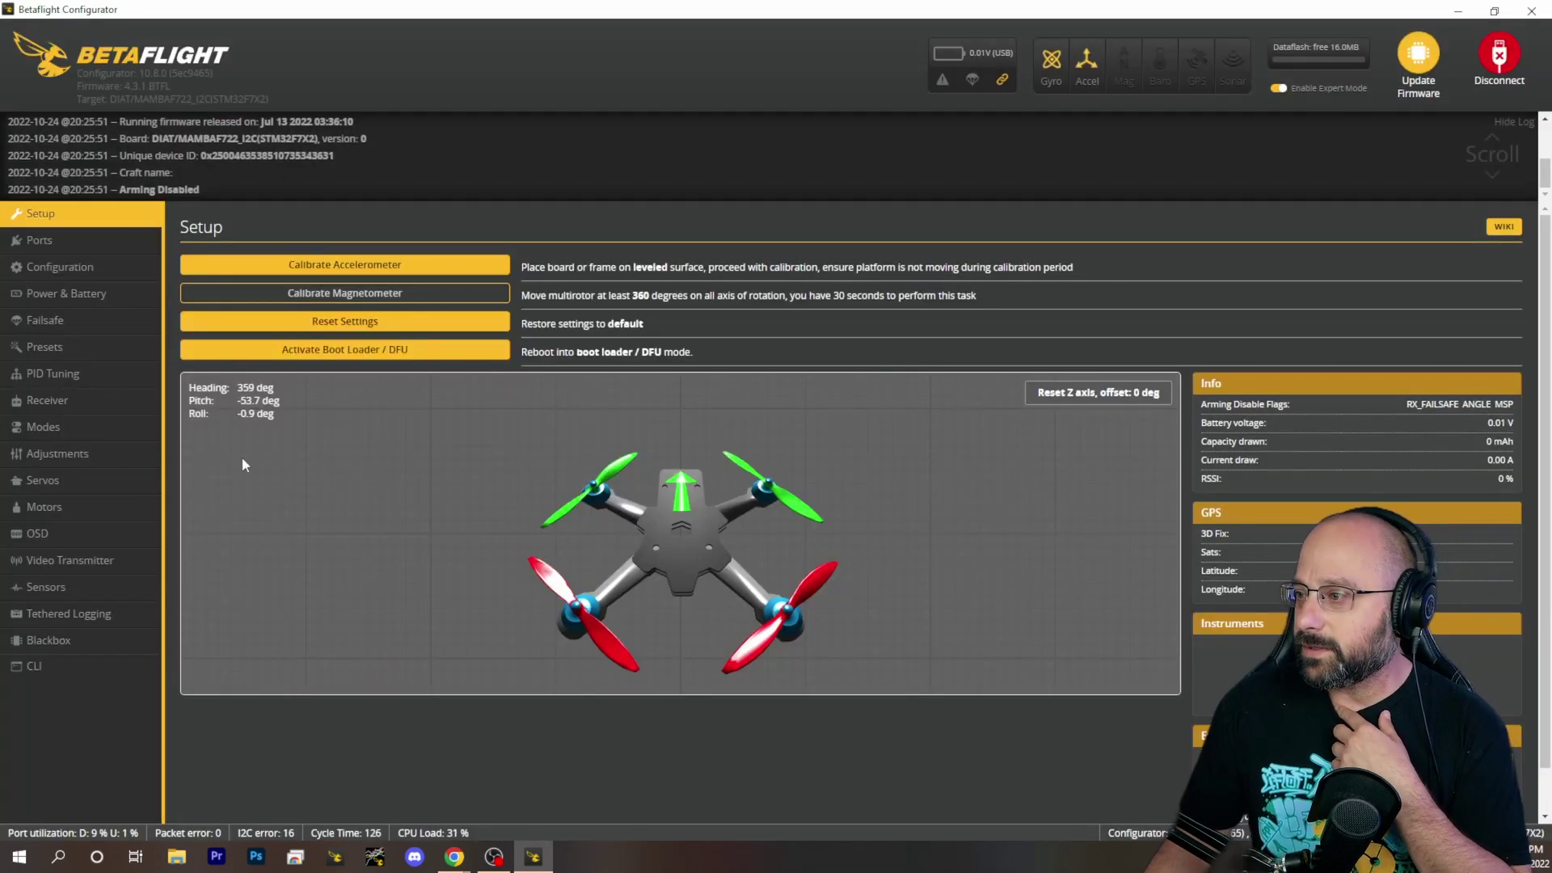
left_click(61, 242)
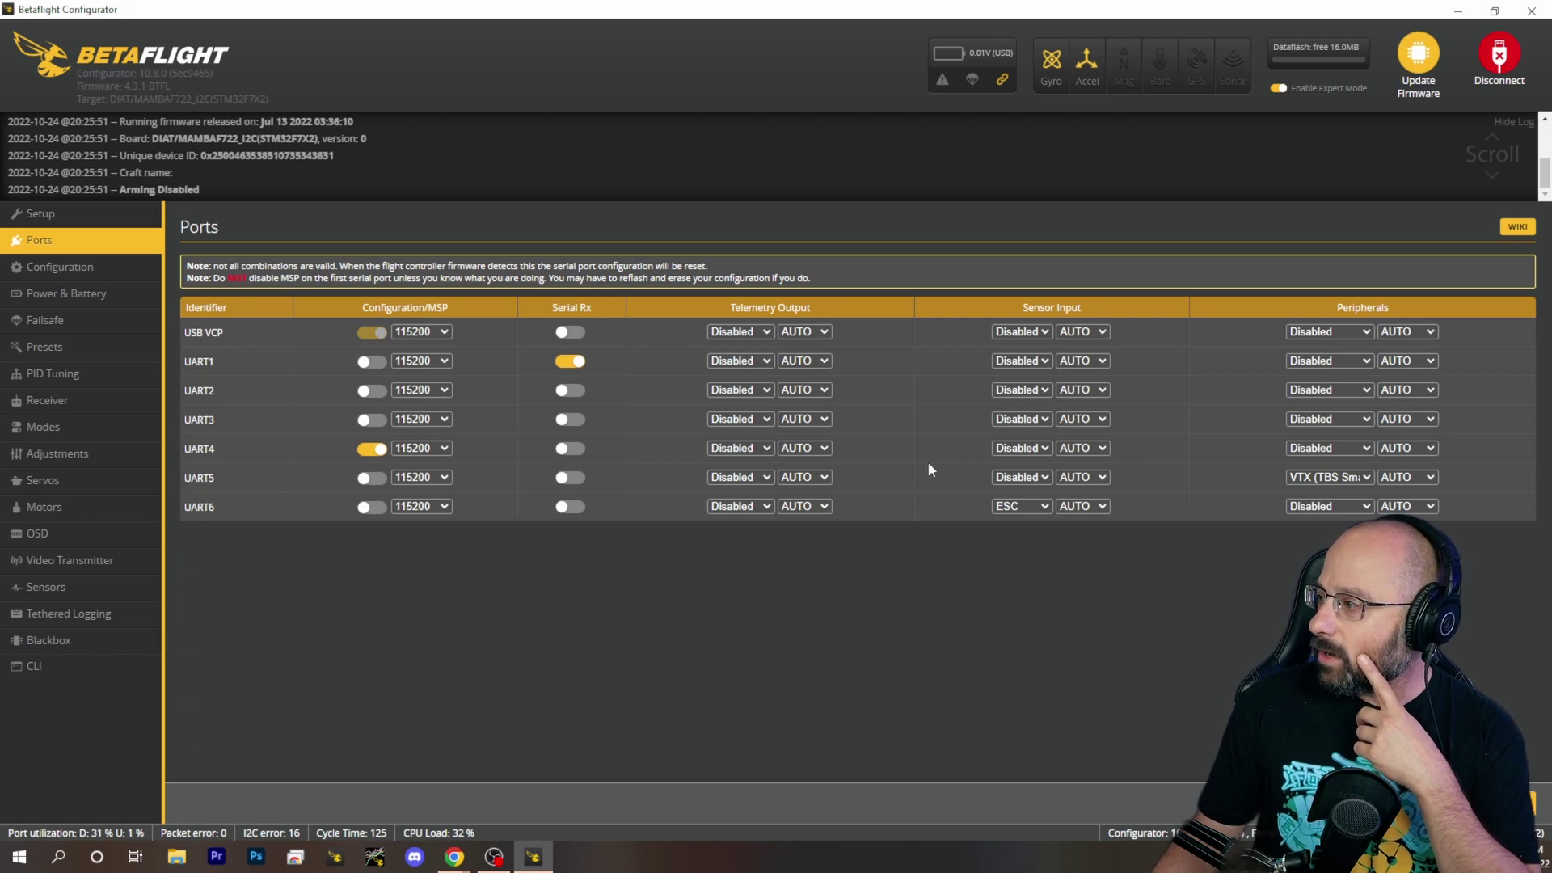
Step: Inspect UART4's peripheral, sensor input and telemetry output options, leaving telemetry Disabled
left_click(1346, 449)
left_click(1343, 489)
left_click(1021, 448)
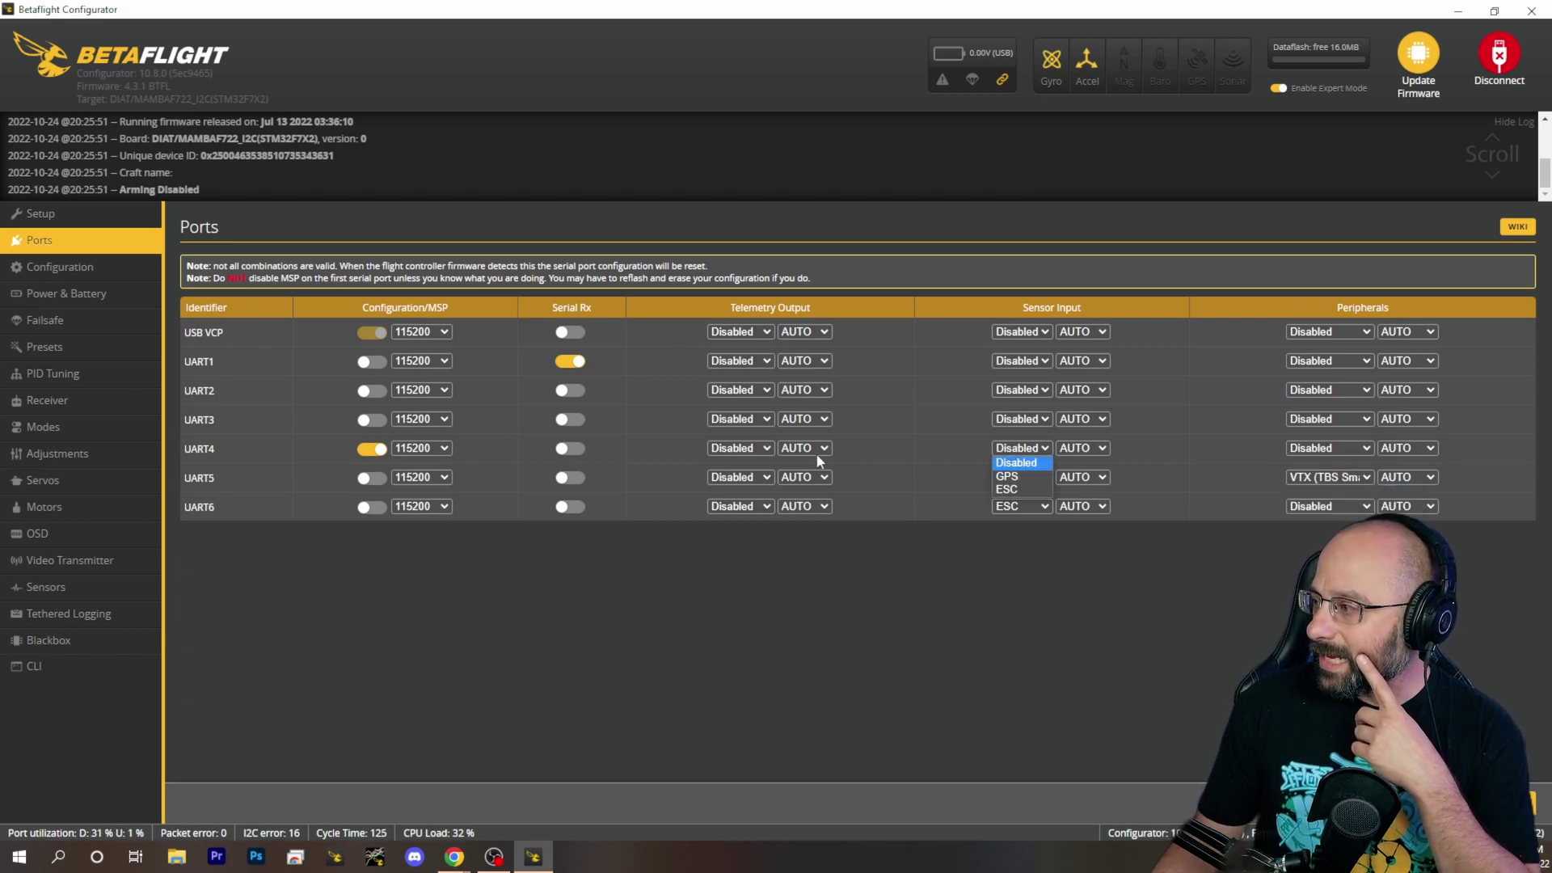
left_click(739, 448)
left_click(909, 456)
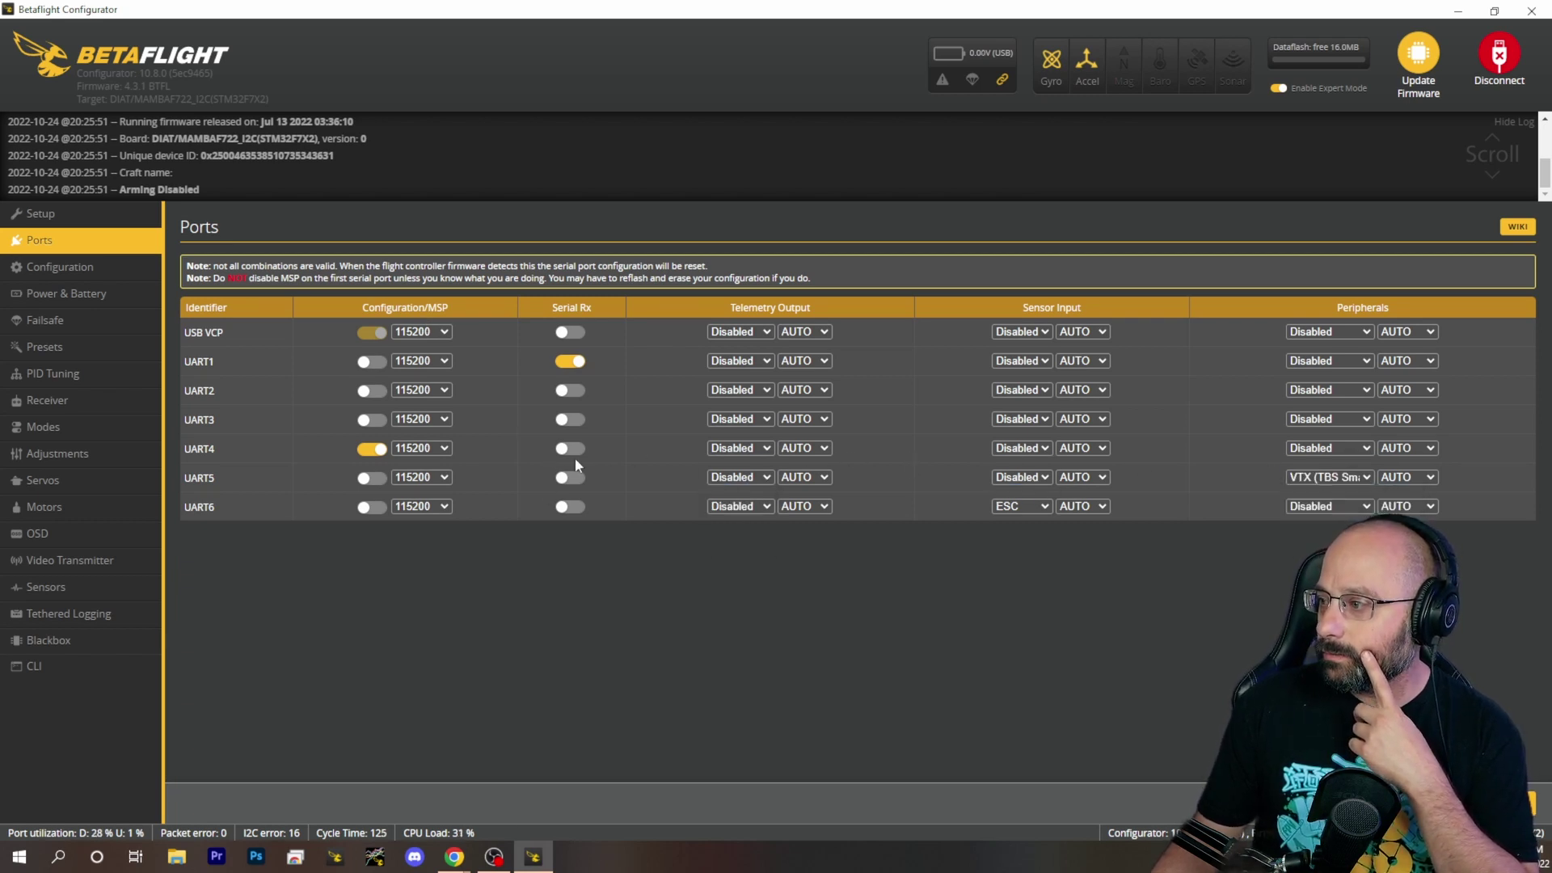
Step: Move Serial Rx from UART1 to UART4, briefly trying UART3, and dismiss the post-reboot warning
left_click(570, 449)
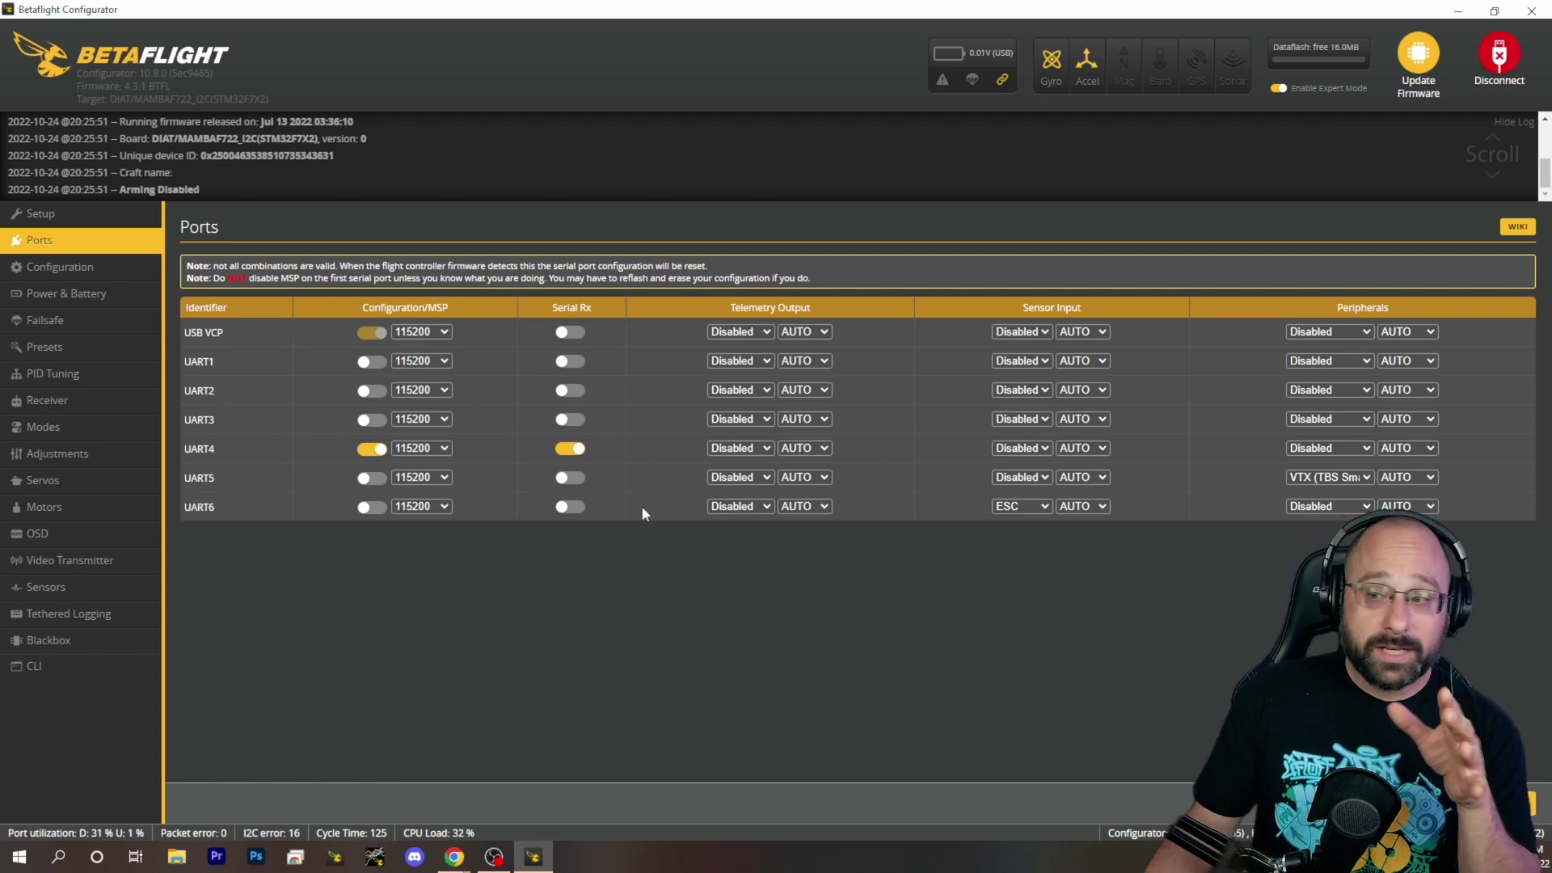
left_click(570, 449)
left_click(569, 419)
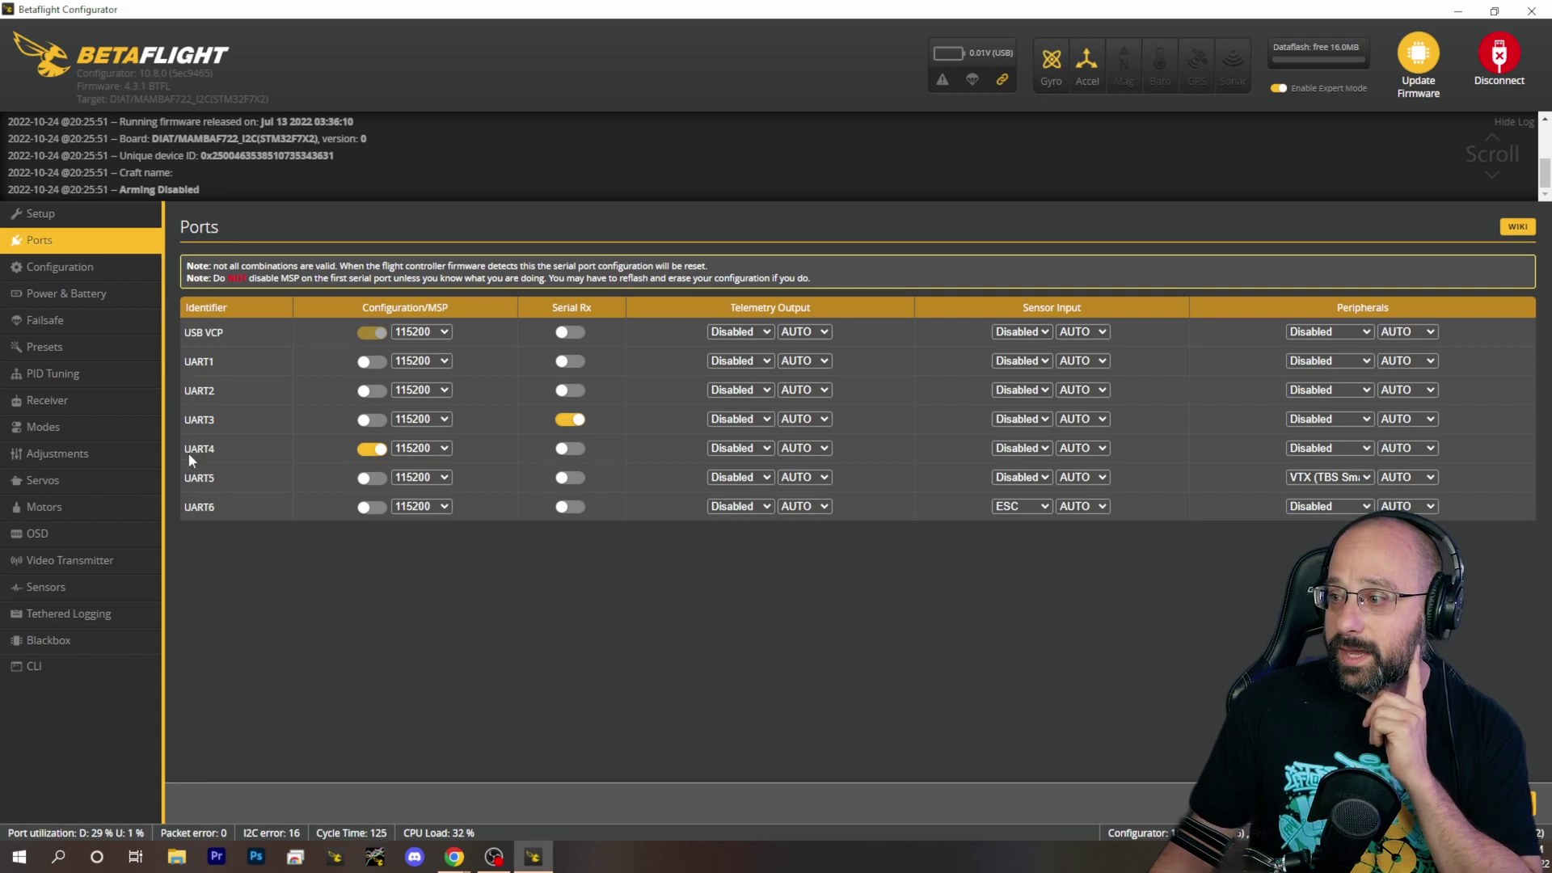
left_click(529, 450)
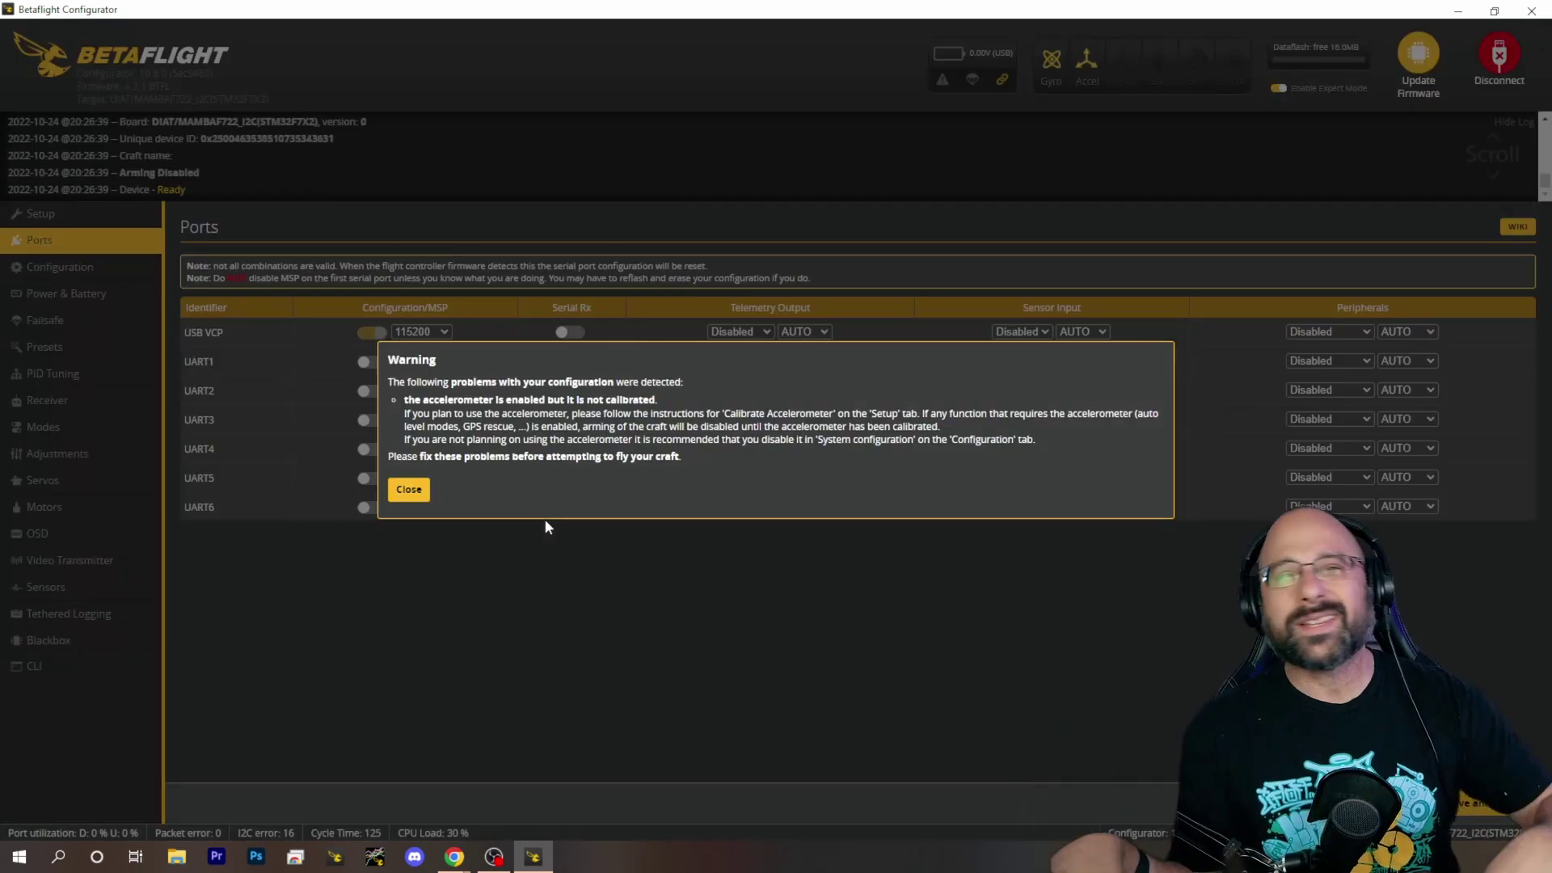
left_click(409, 489)
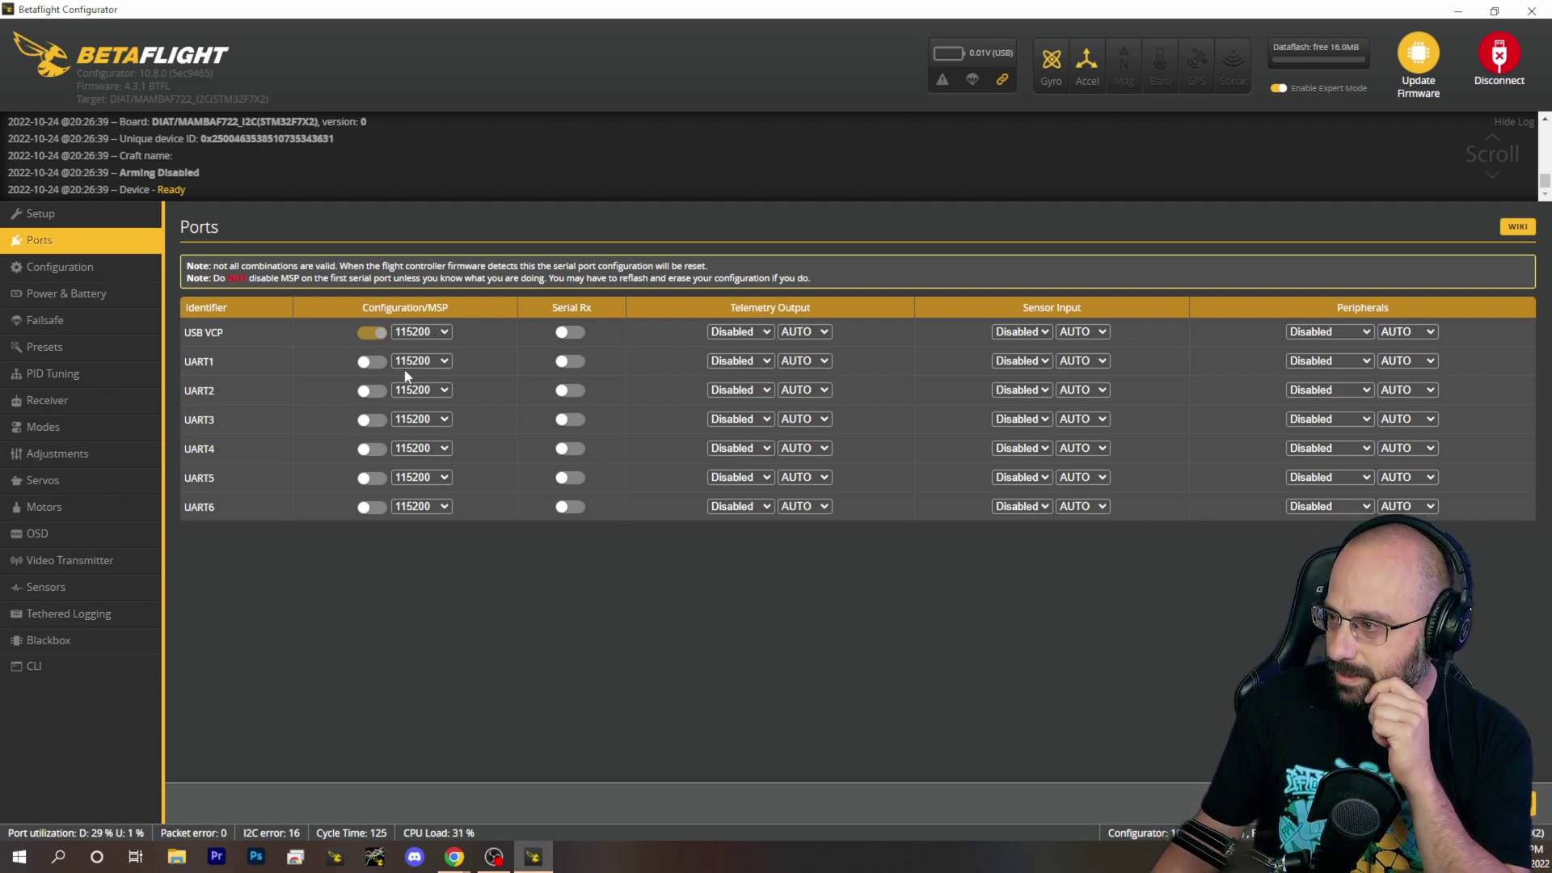
left_click(570, 362)
Step: Save the ports, then set the Receiver tab's serial protocol to IBUS and save and reboot
left_click(1495, 802)
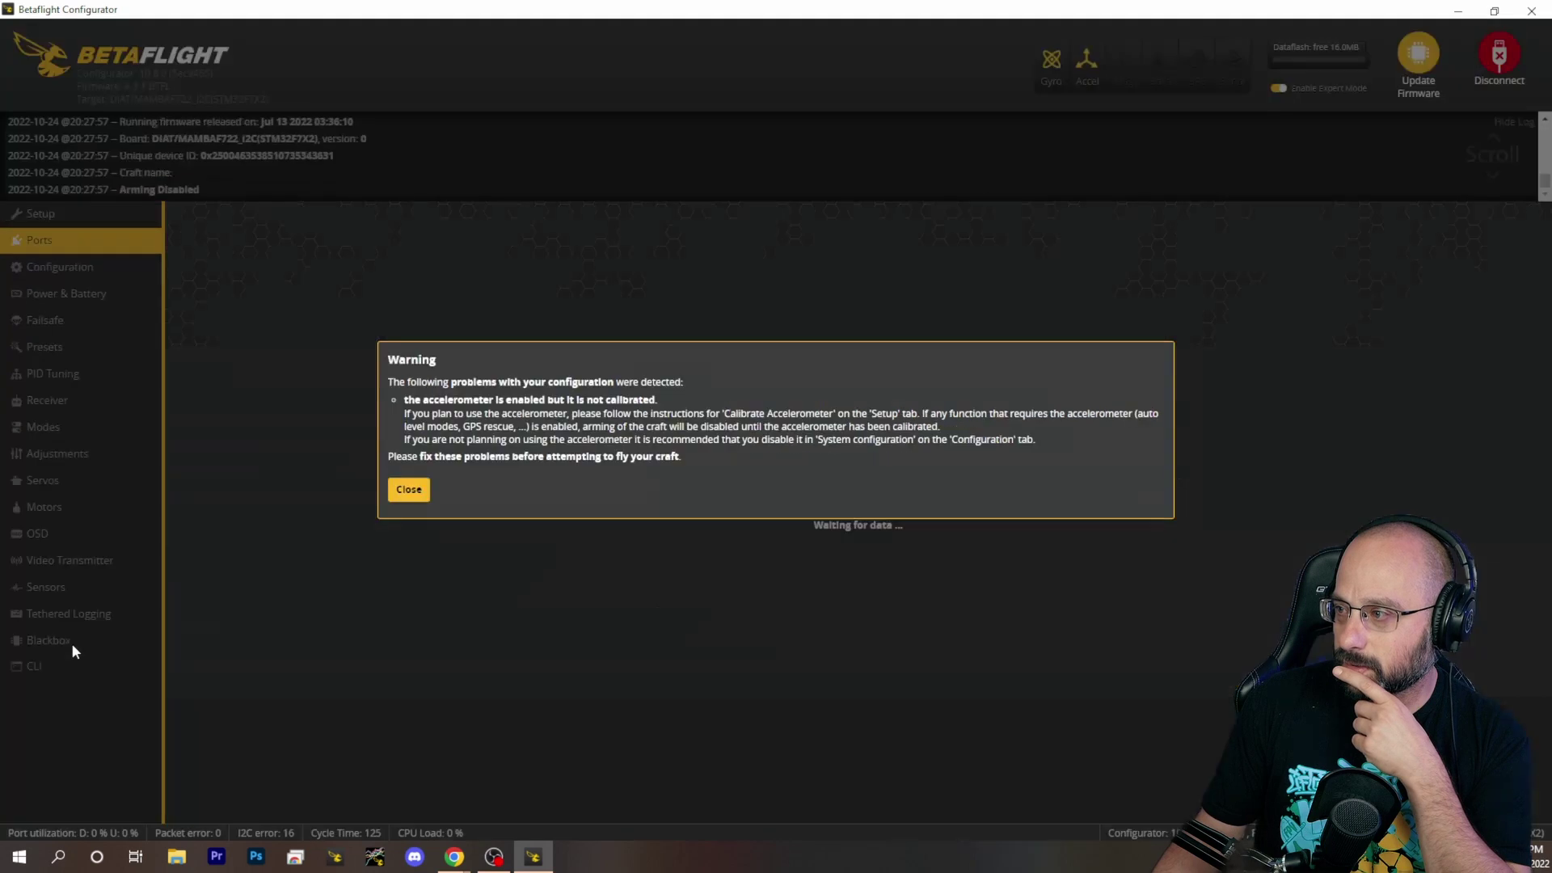
left_click(405, 488)
left_click(80, 396)
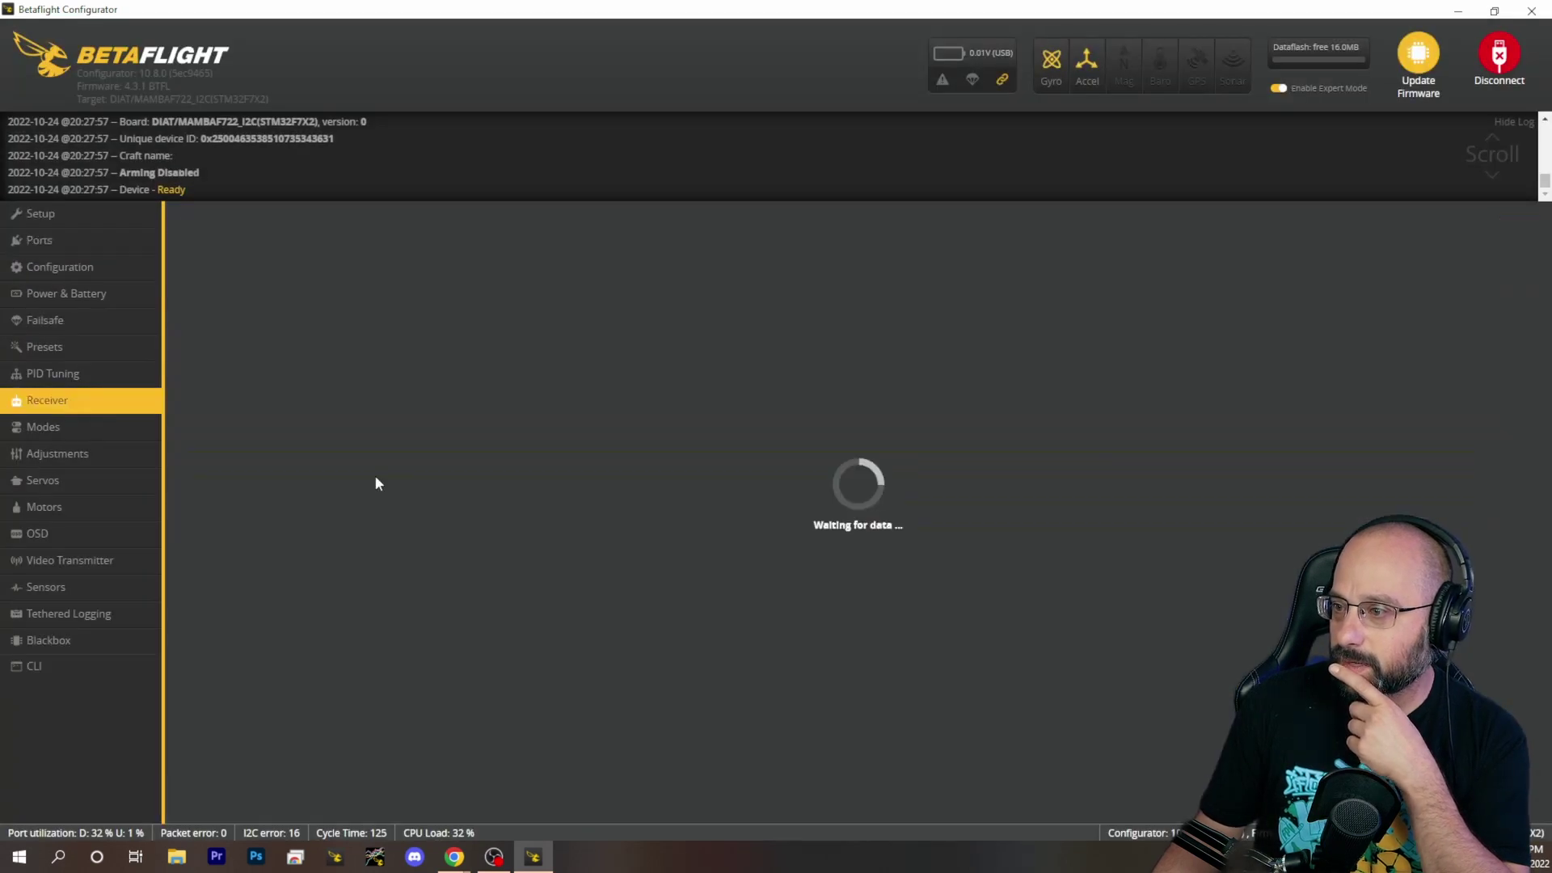
left_click(924, 450)
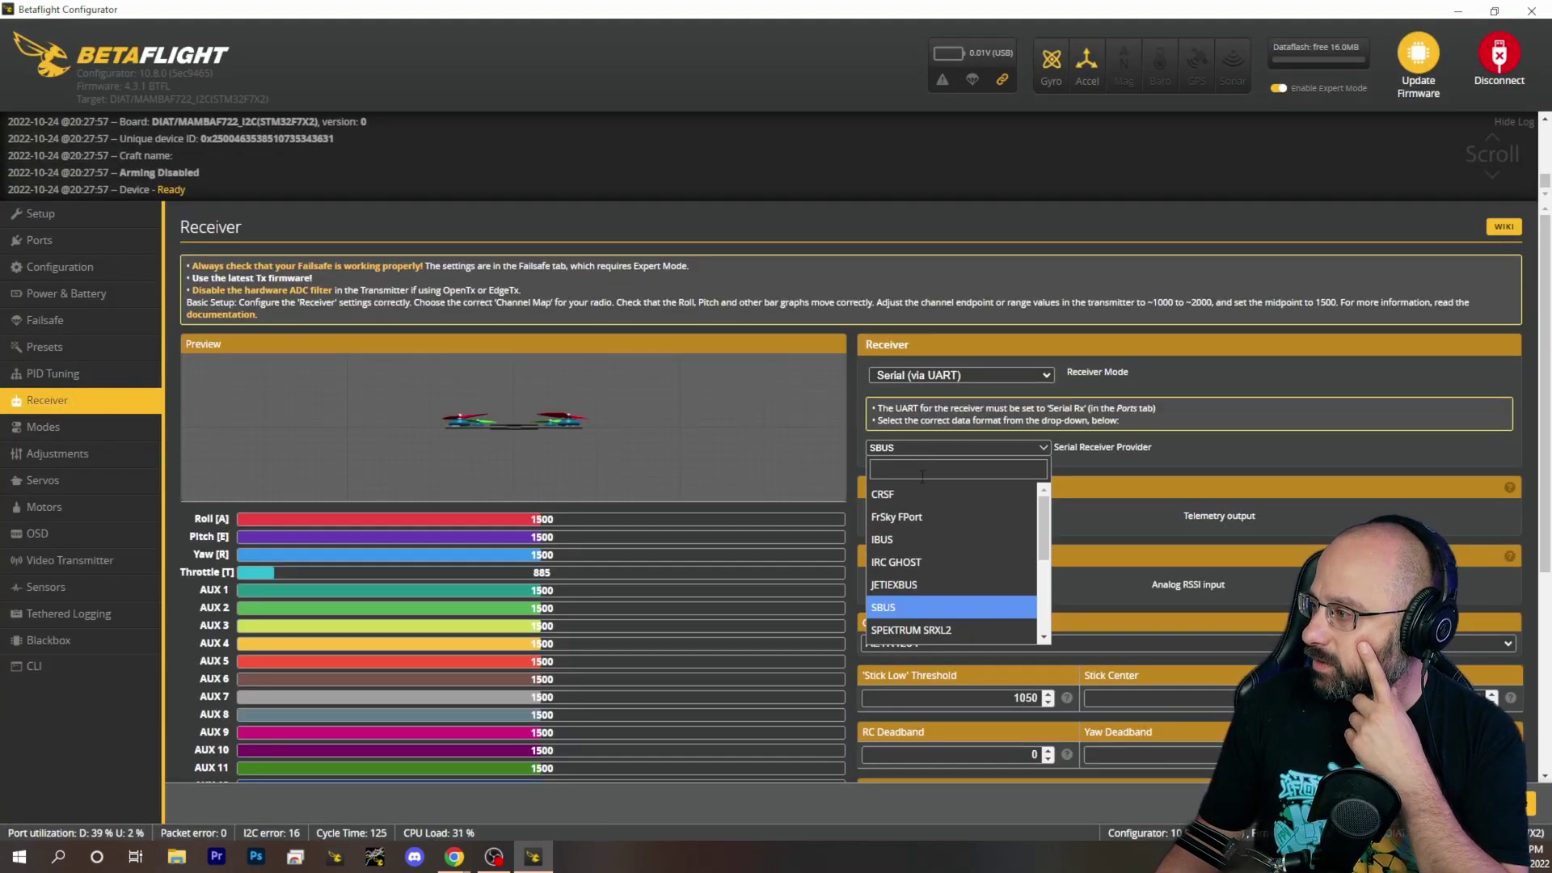
left_click(938, 539)
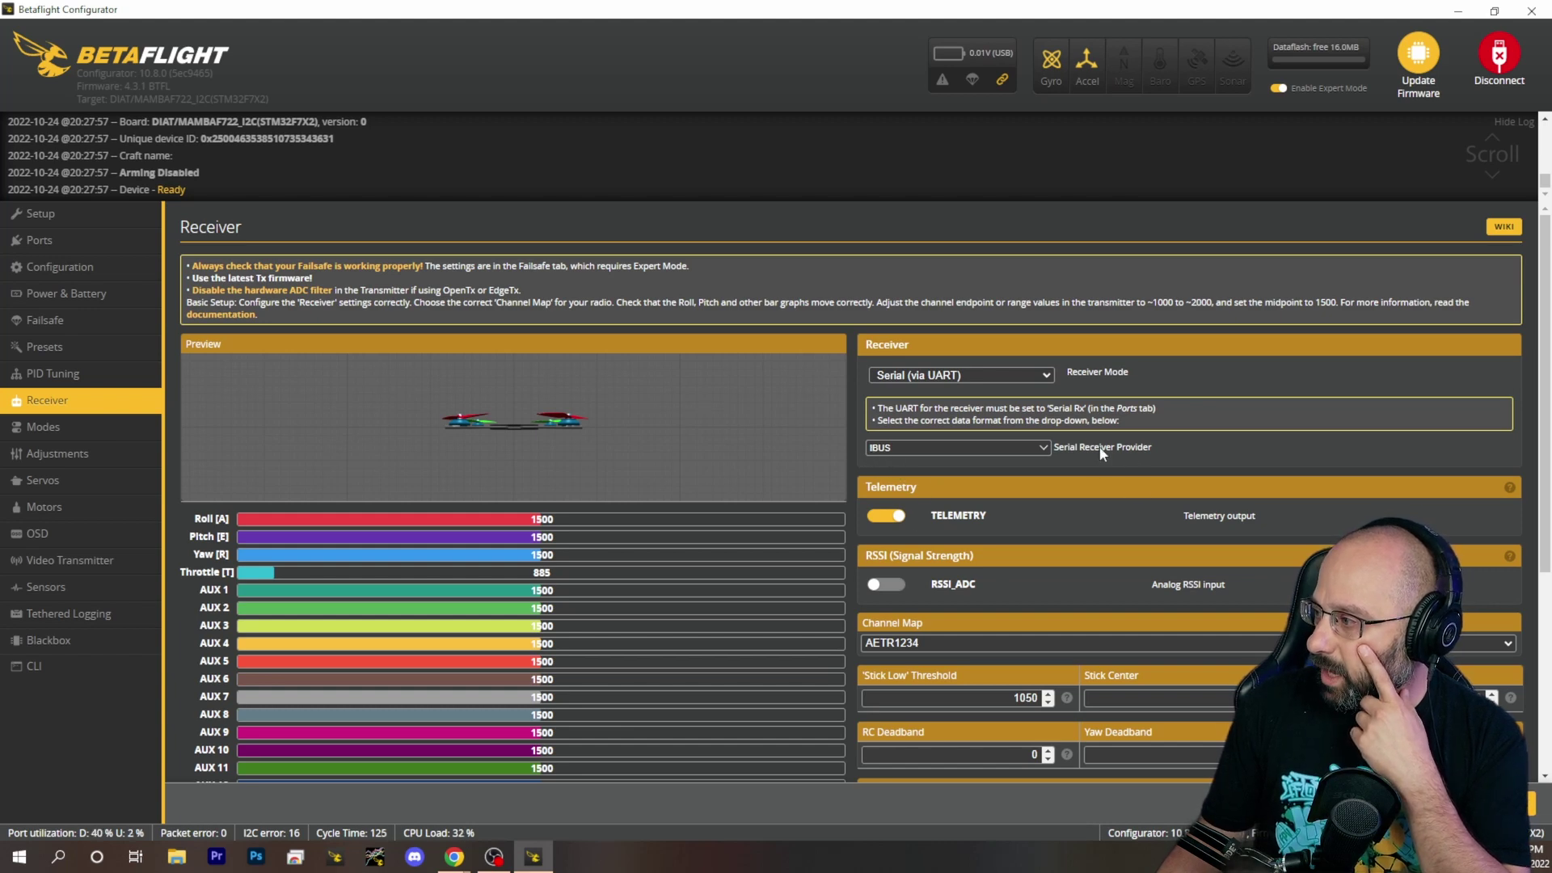
left_click(1503, 803)
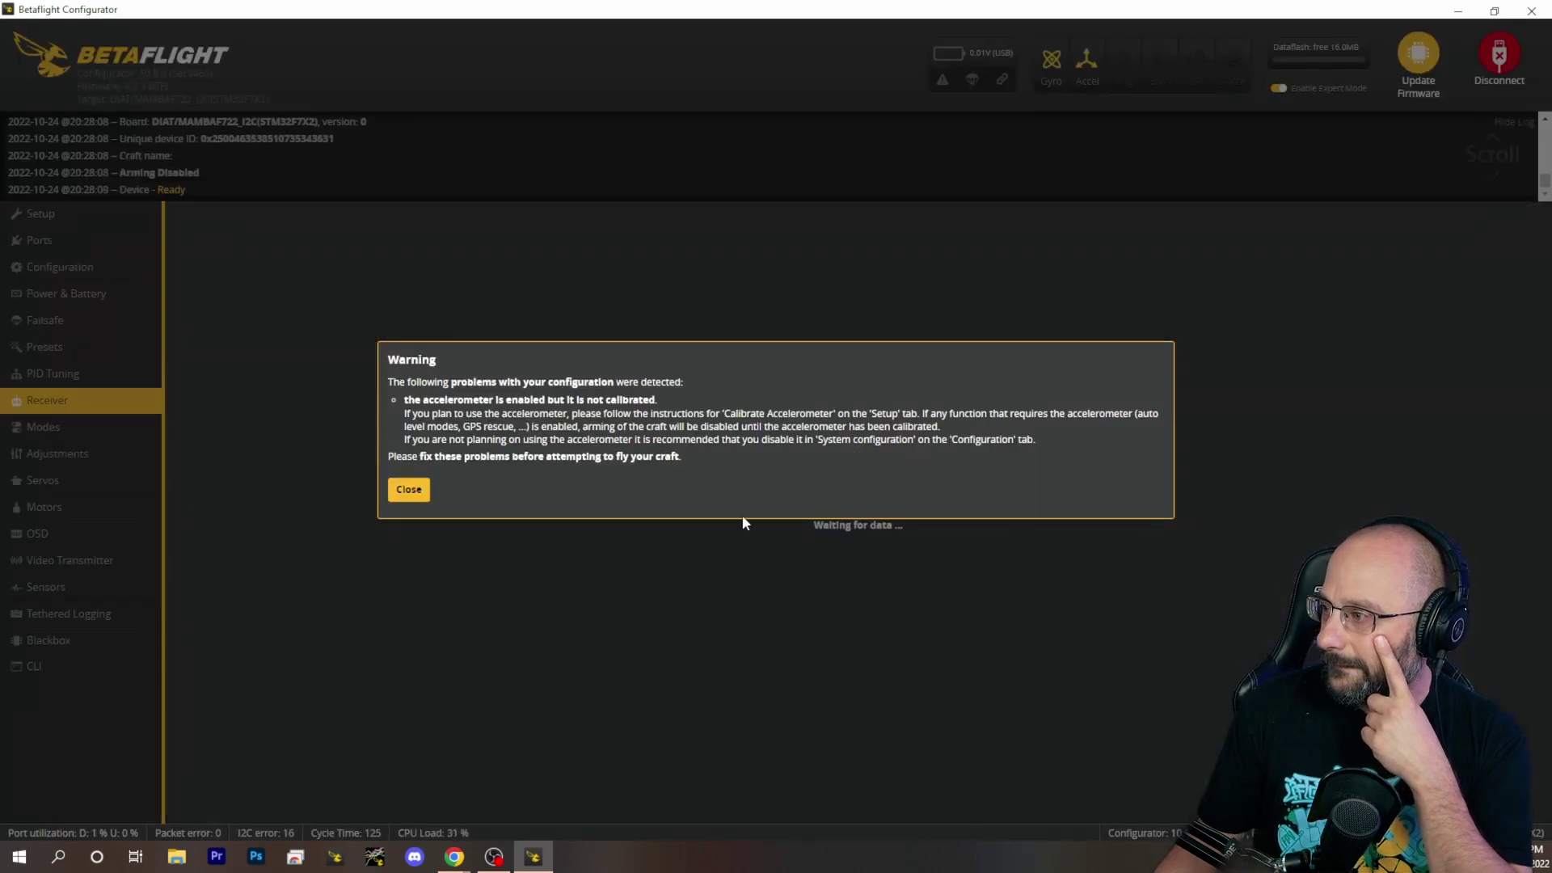
left_click(409, 490)
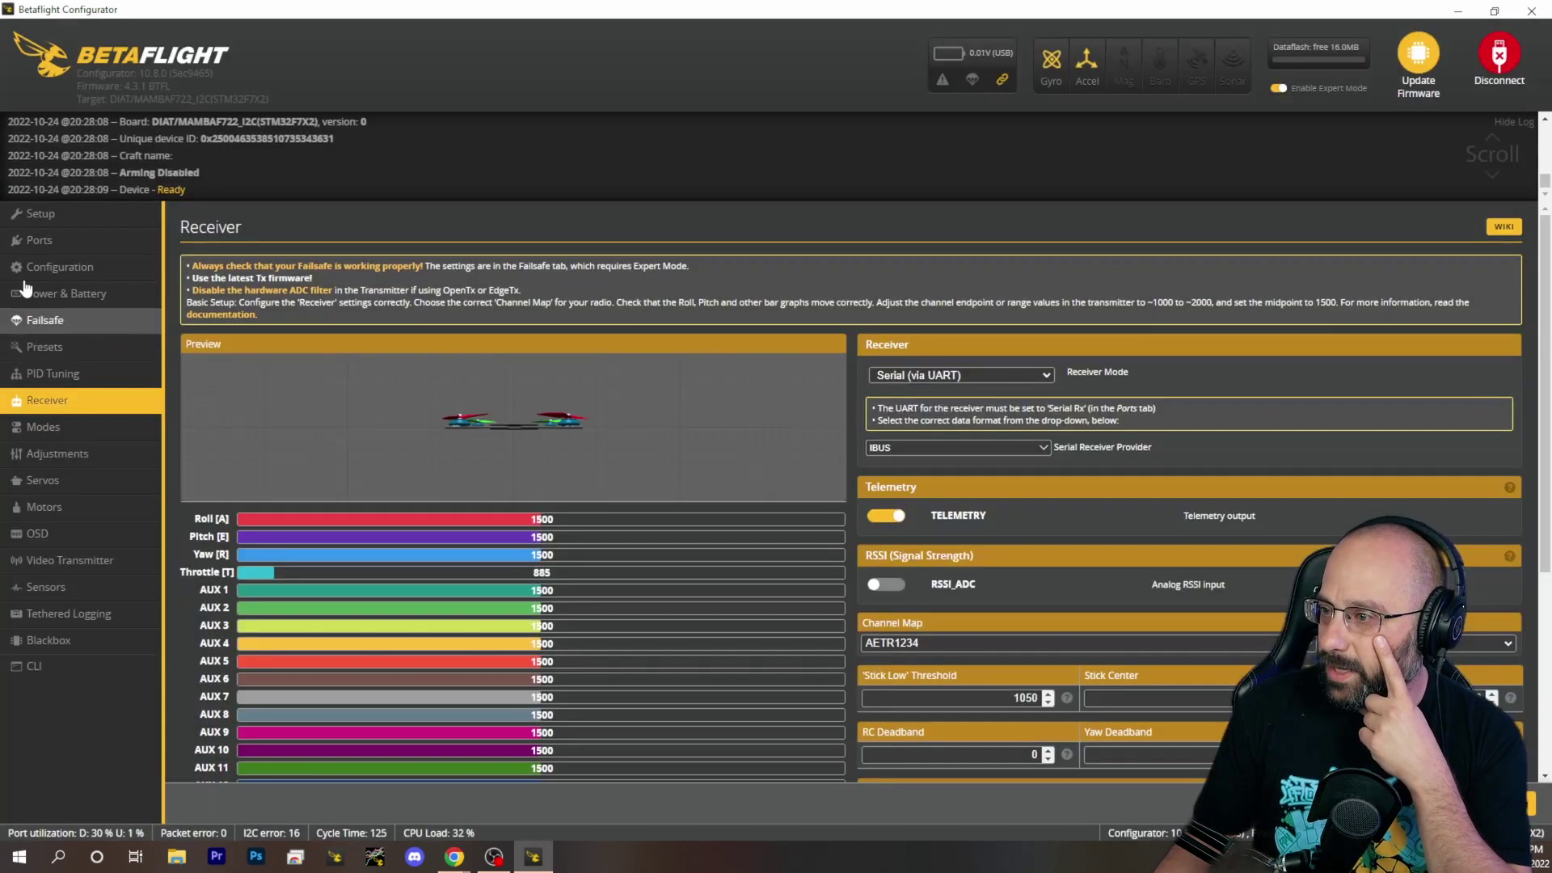
Step: Back in Ports, set UART1's telemetry output to iBUS and save and reboot
left_click(38, 240)
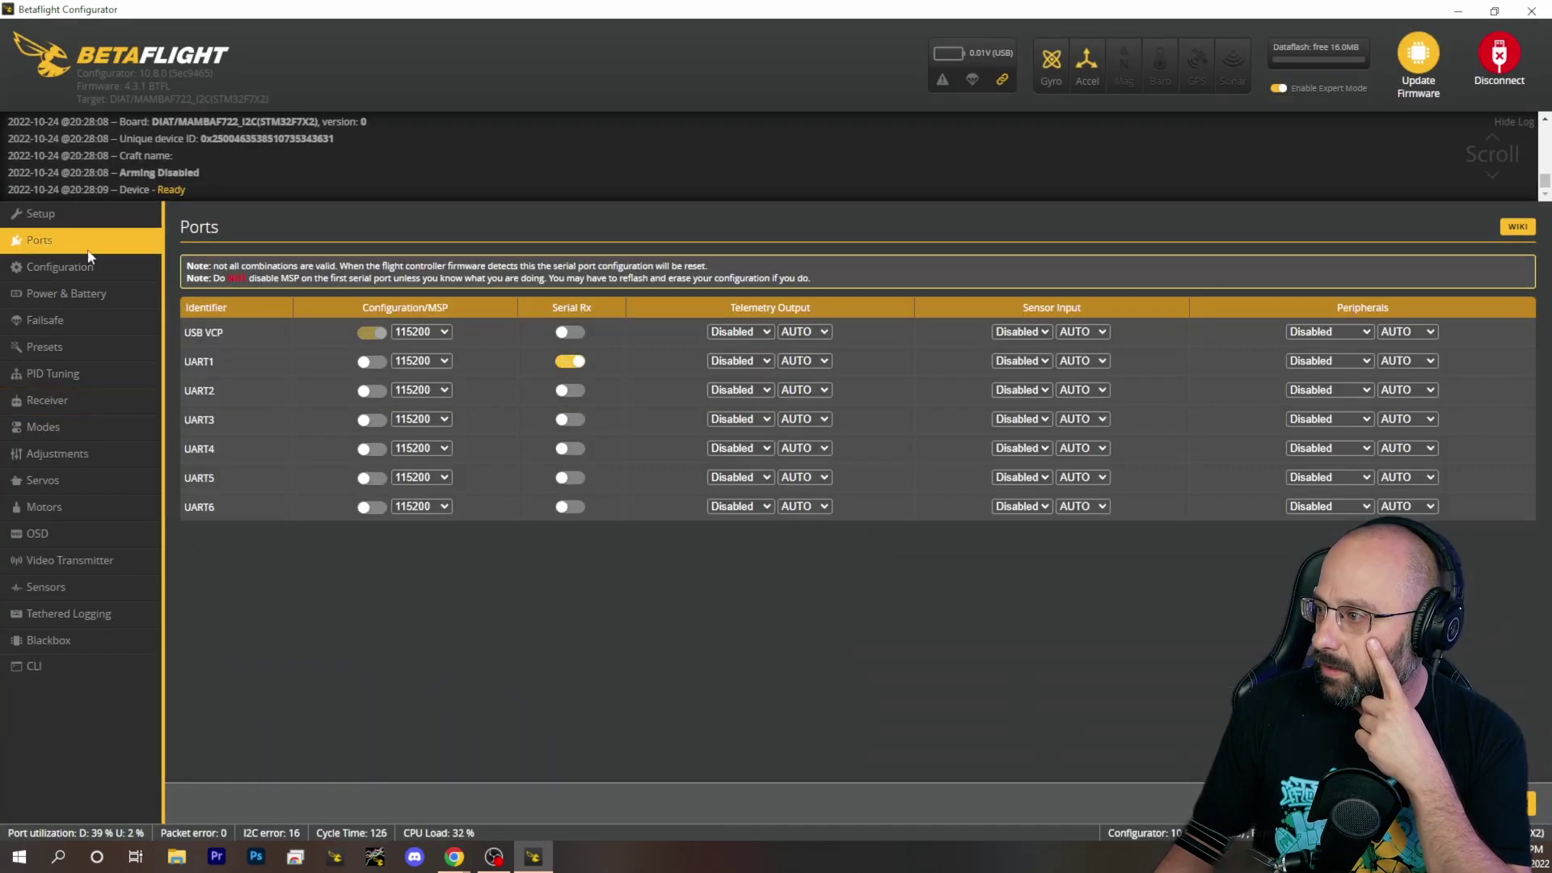
left_click(740, 361)
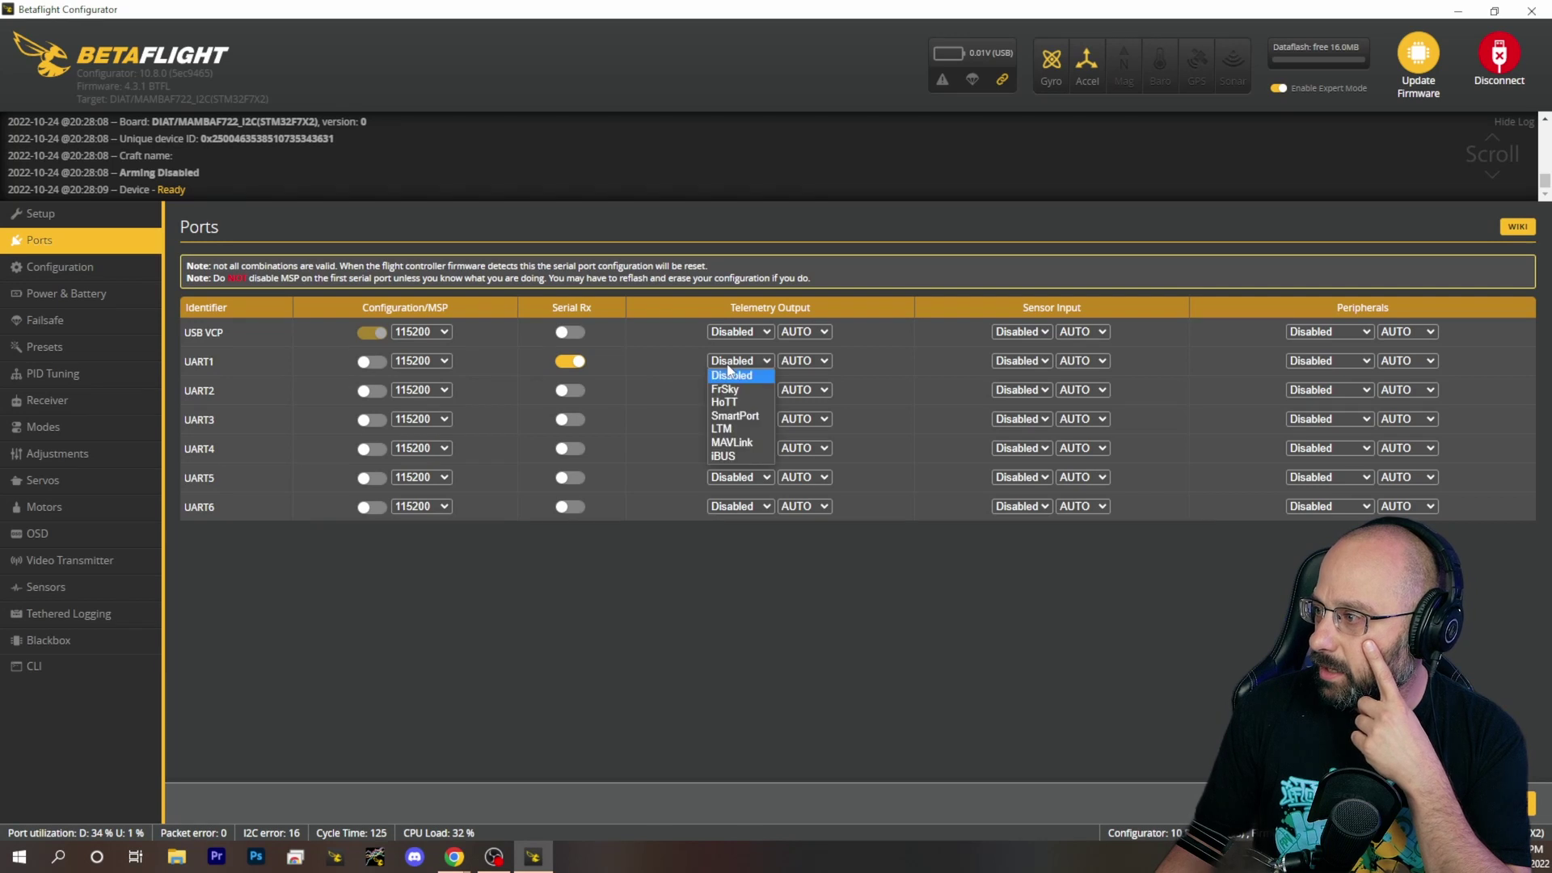
left_click(724, 456)
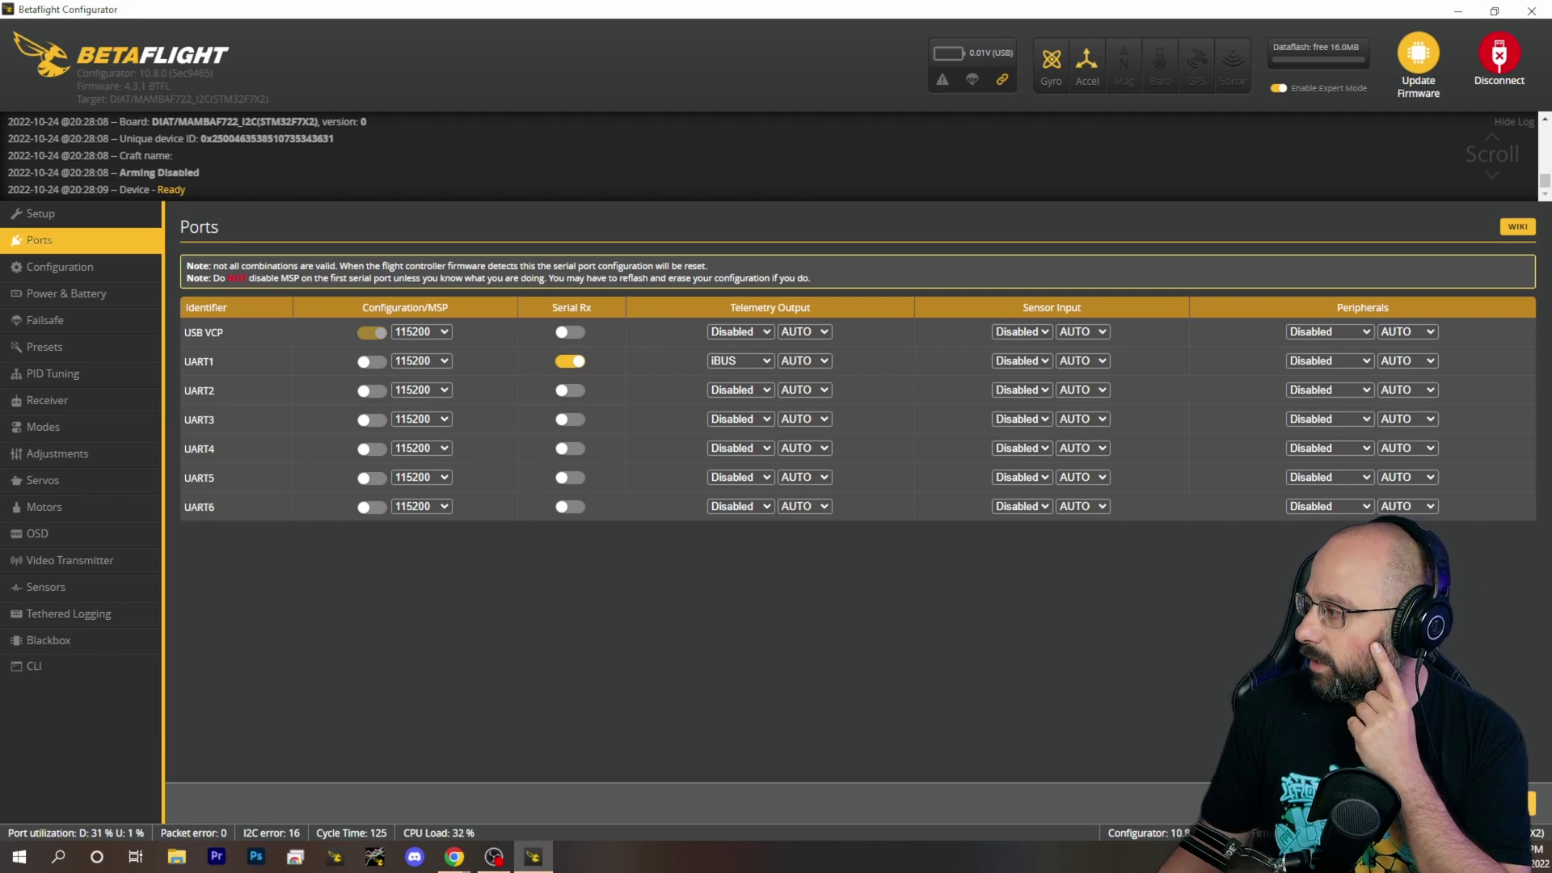
left_click(1495, 803)
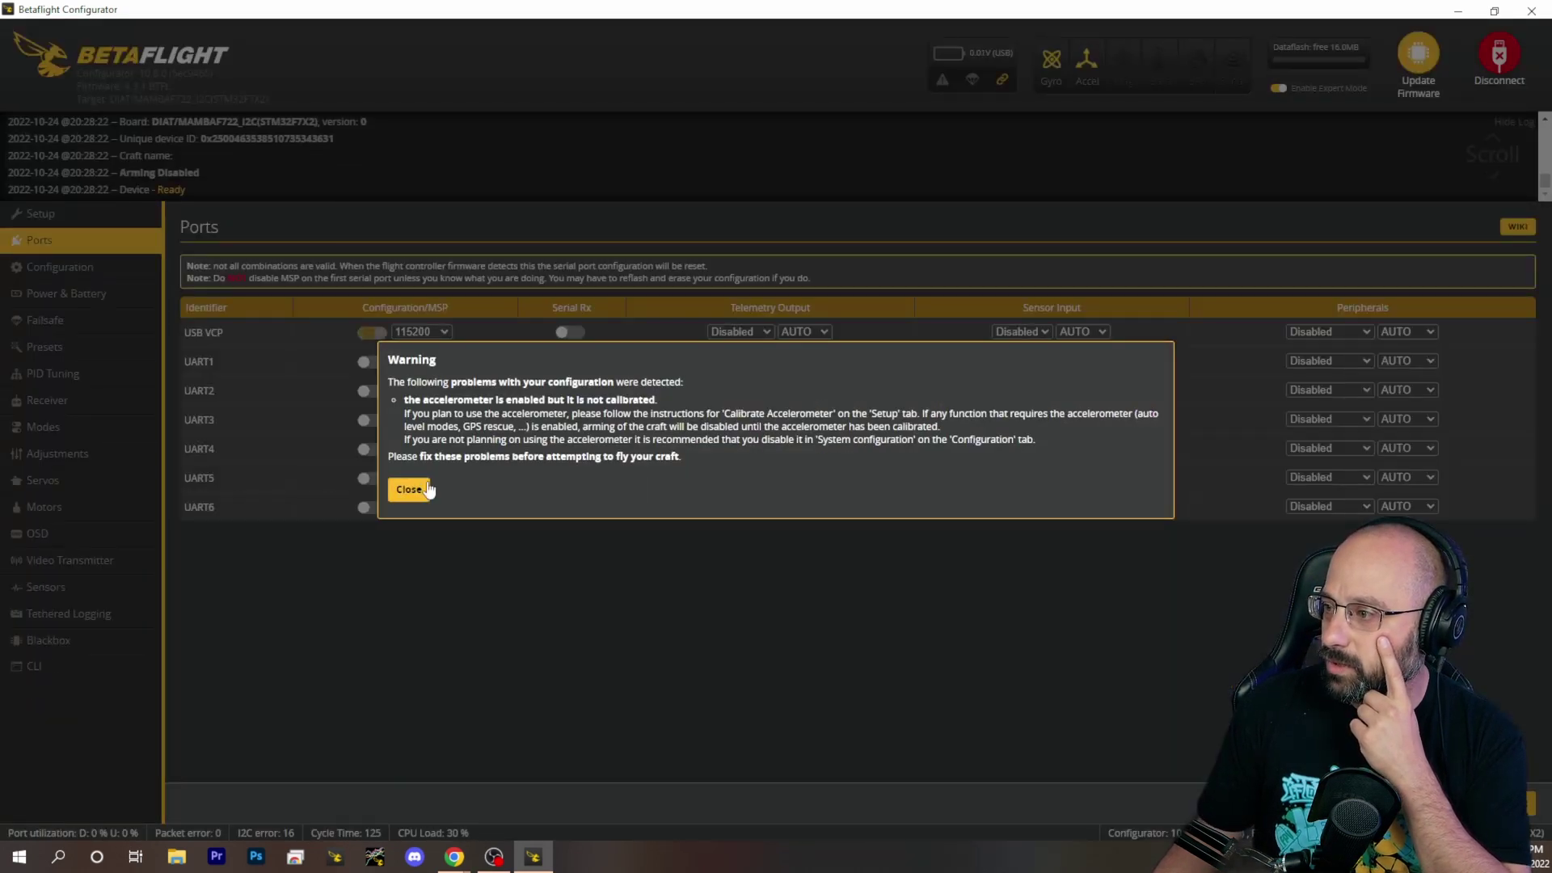
Step: Dismiss the warning, set UART1's telemetry output to FrSky, and save and reboot
left_click(411, 489)
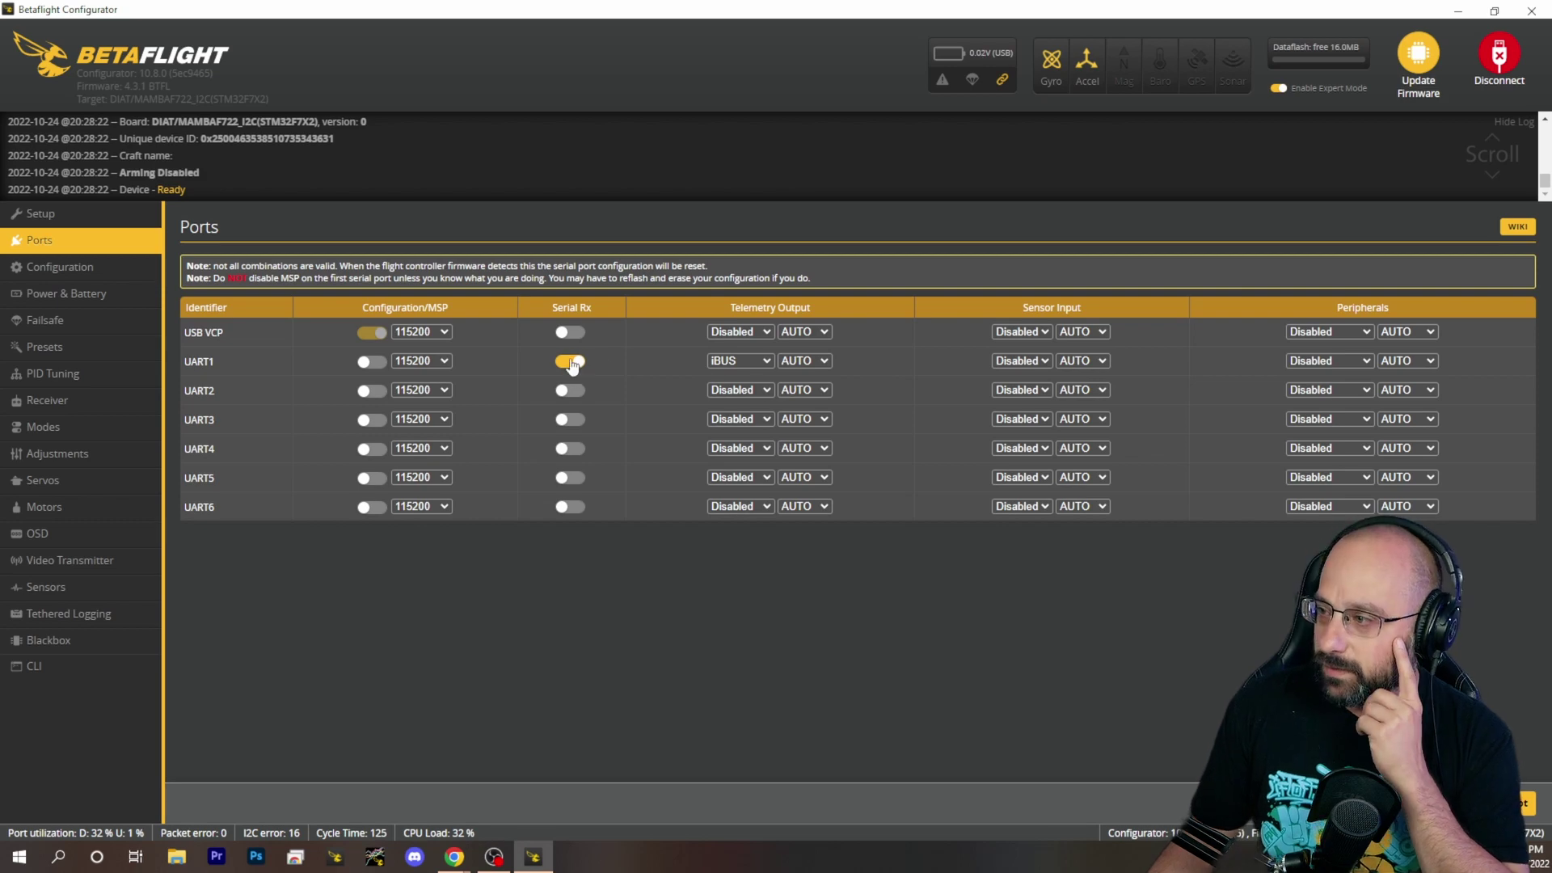
left_click(739, 360)
left_click(742, 390)
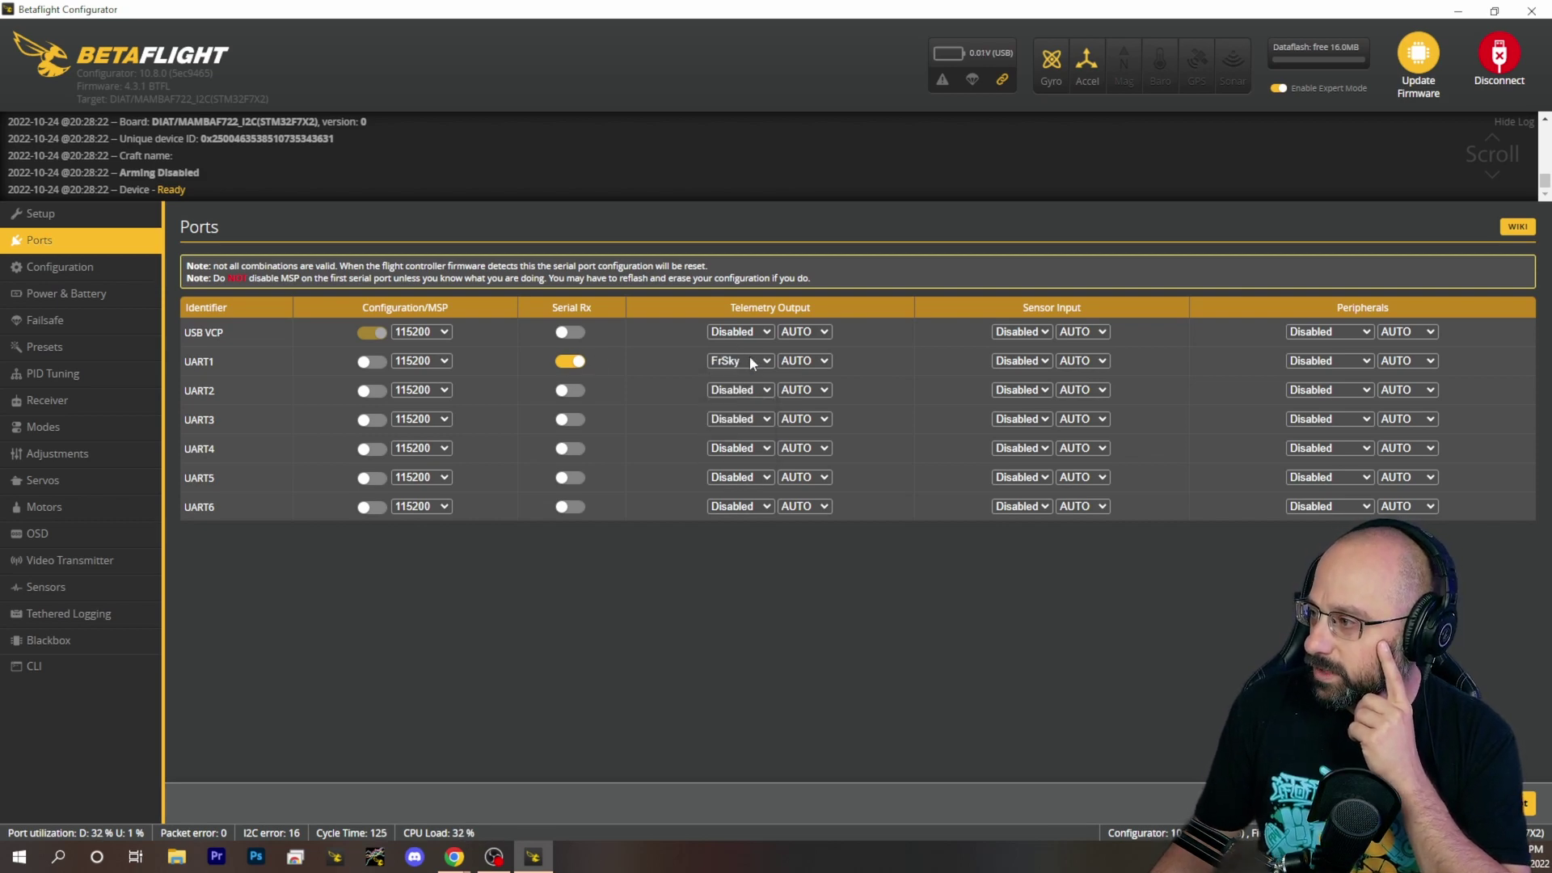
left_click(1521, 804)
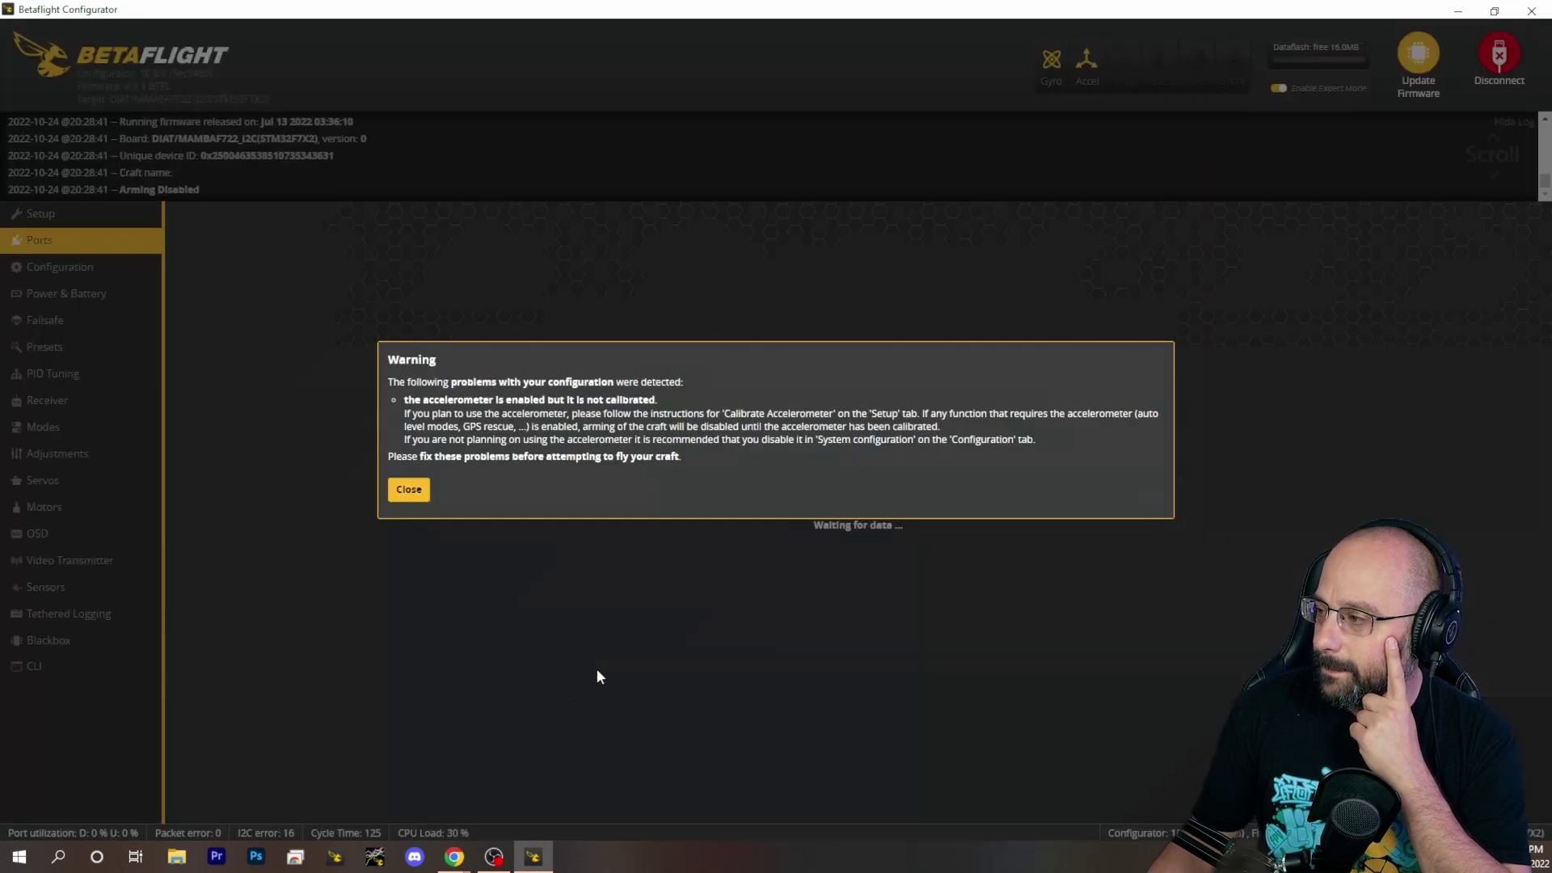
Step: After reconnecting, change UART1's telemetry output to SmartPort
left_click(411, 490)
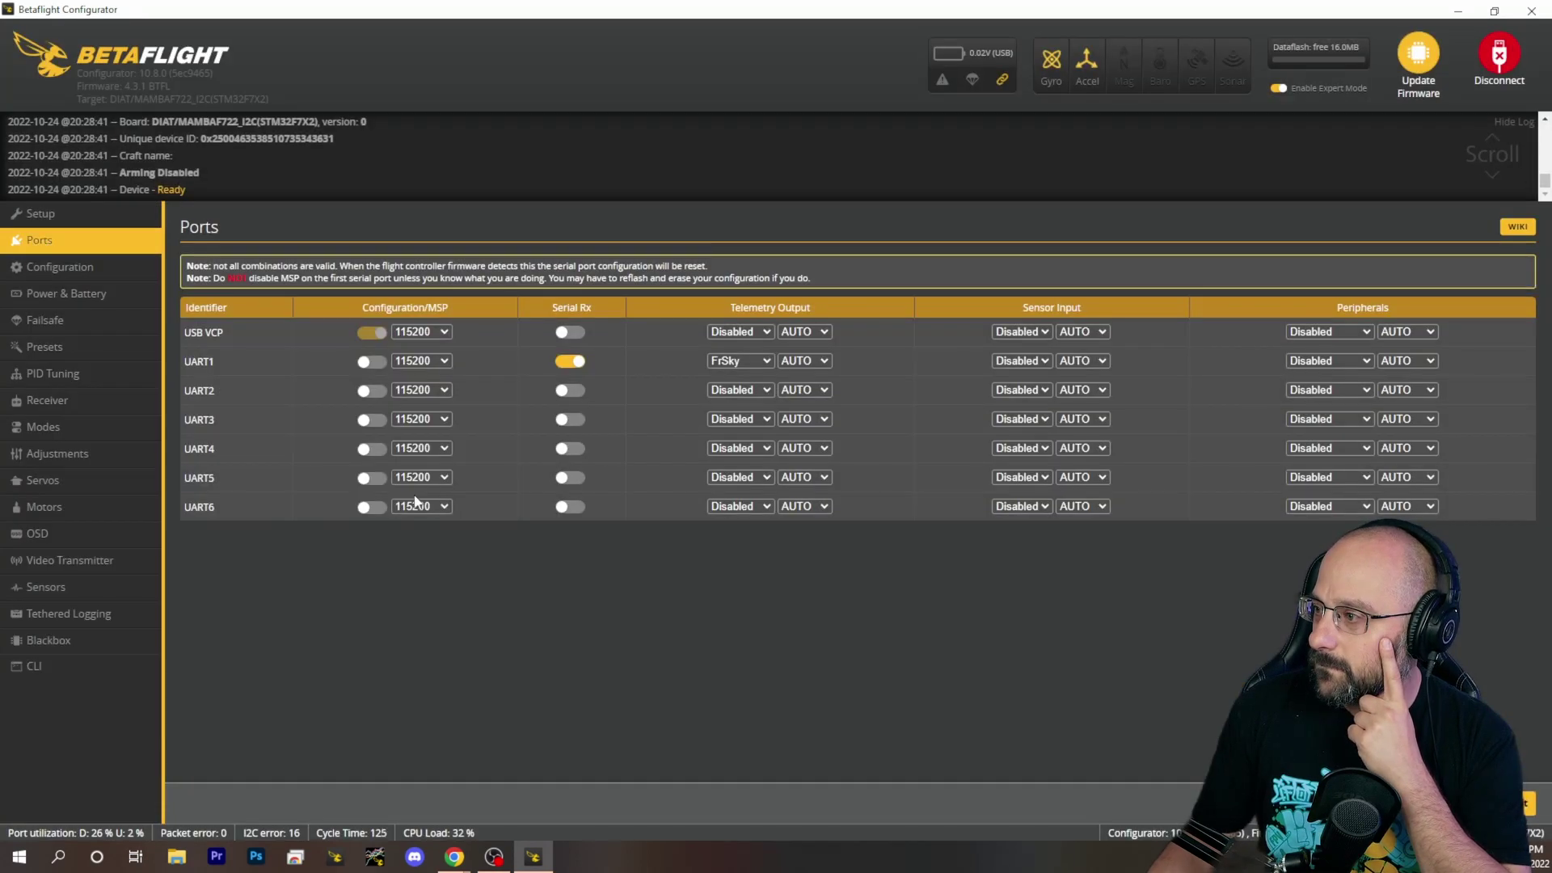
left_click(742, 361)
left_click(758, 450)
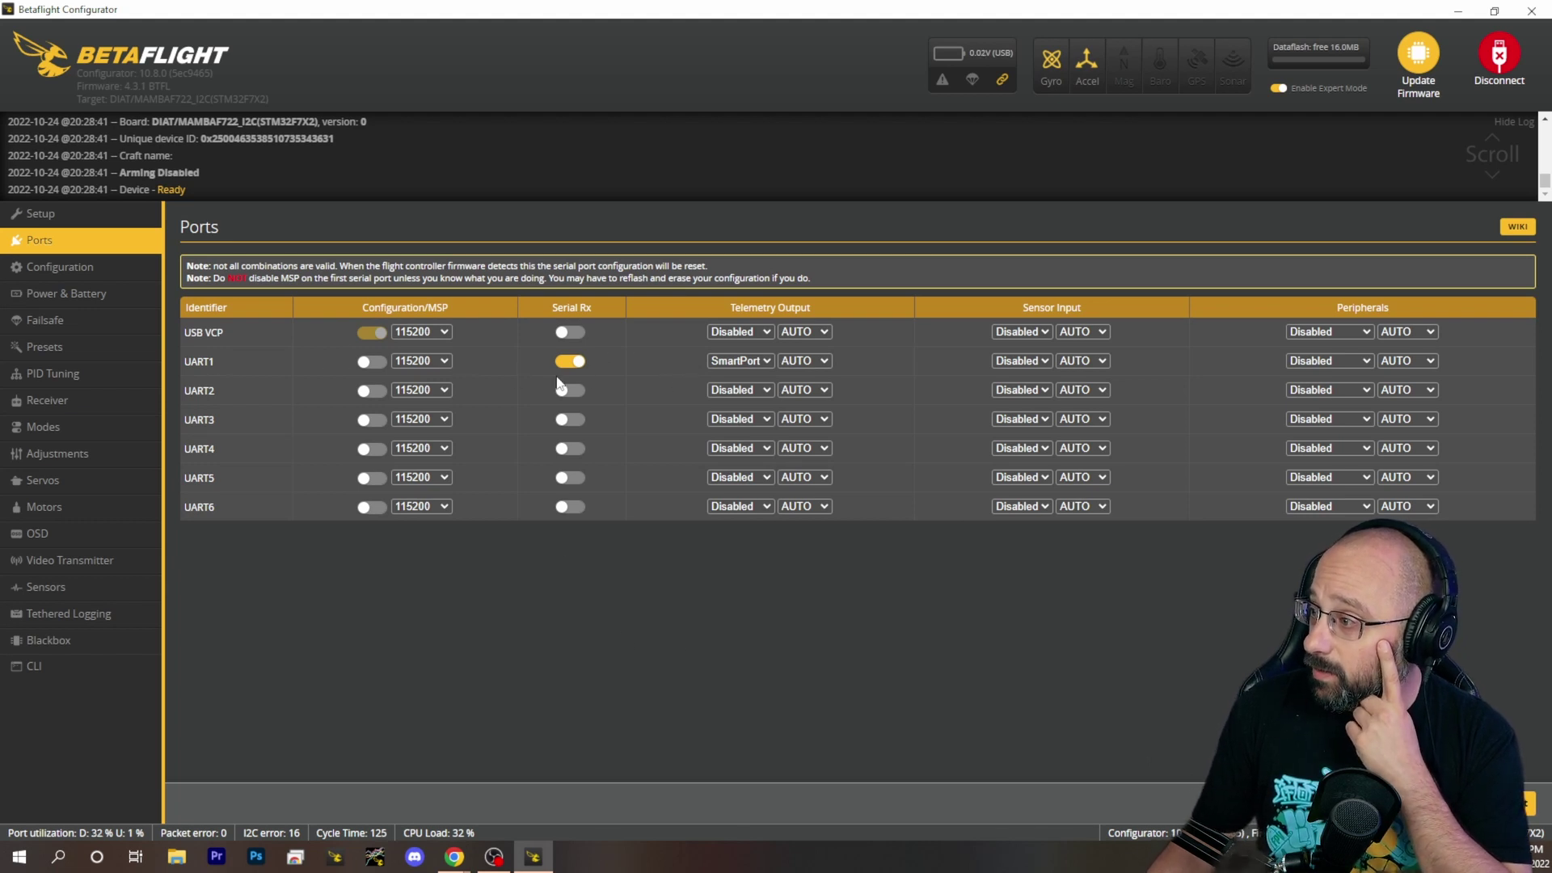
left_click(710, 362)
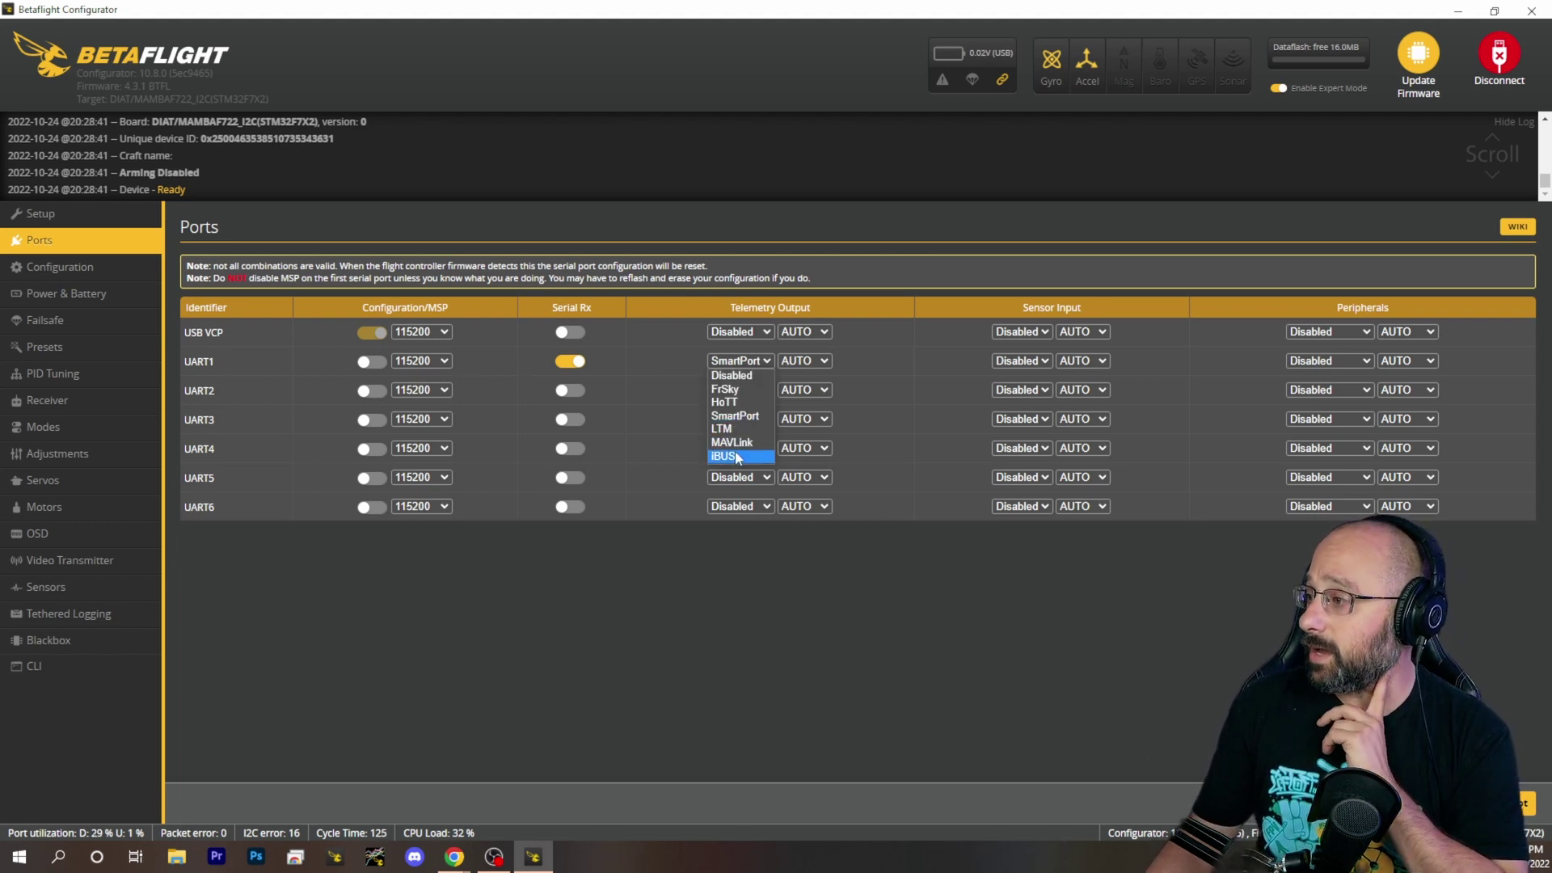
left_click(390, 658)
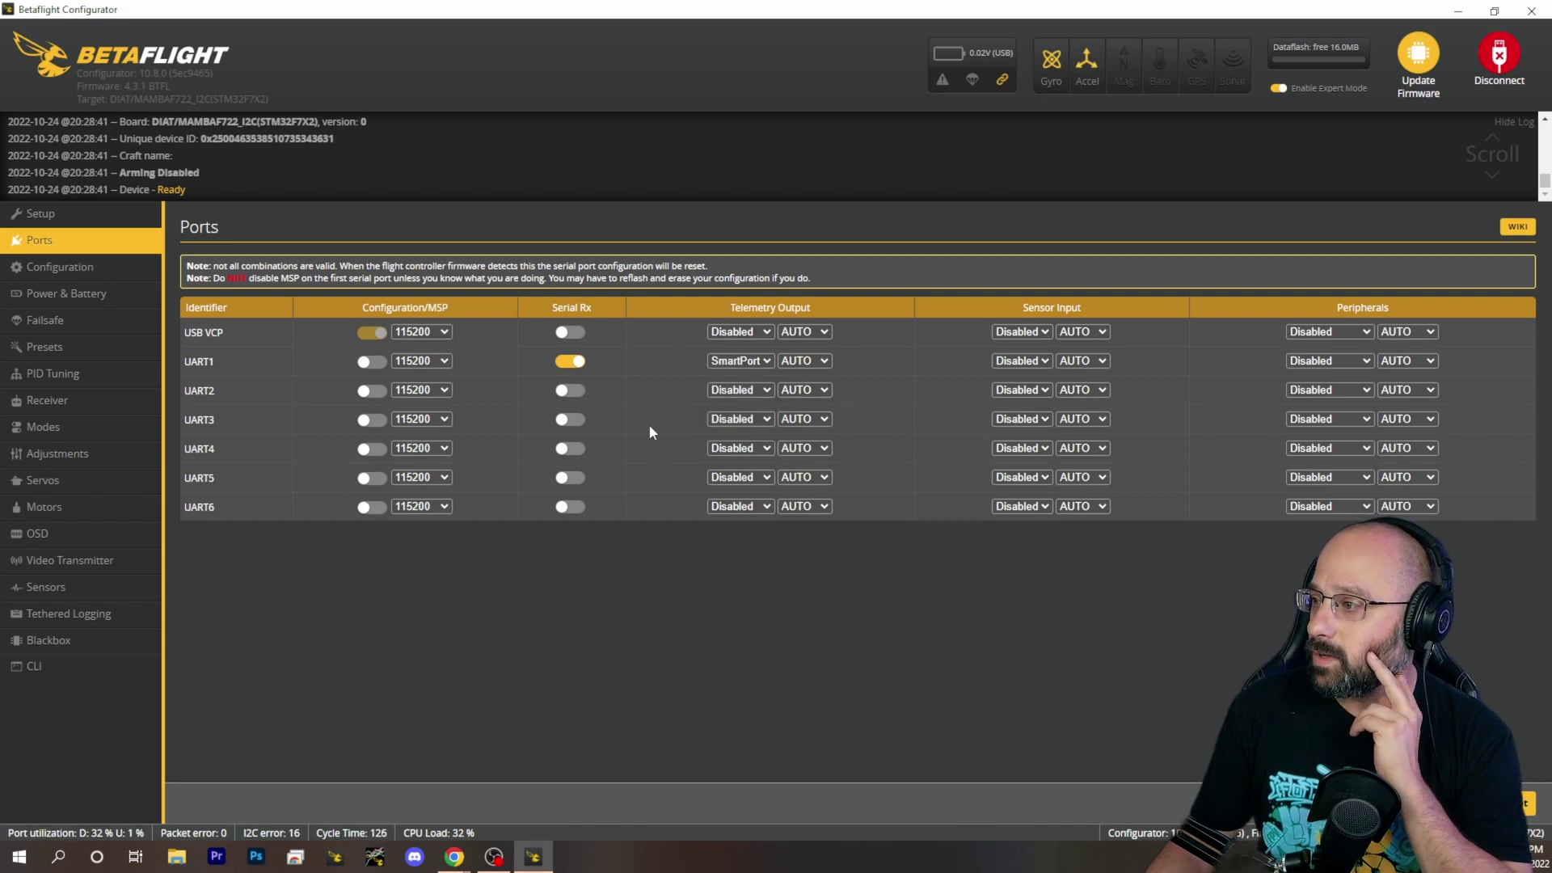
left_click(740, 362)
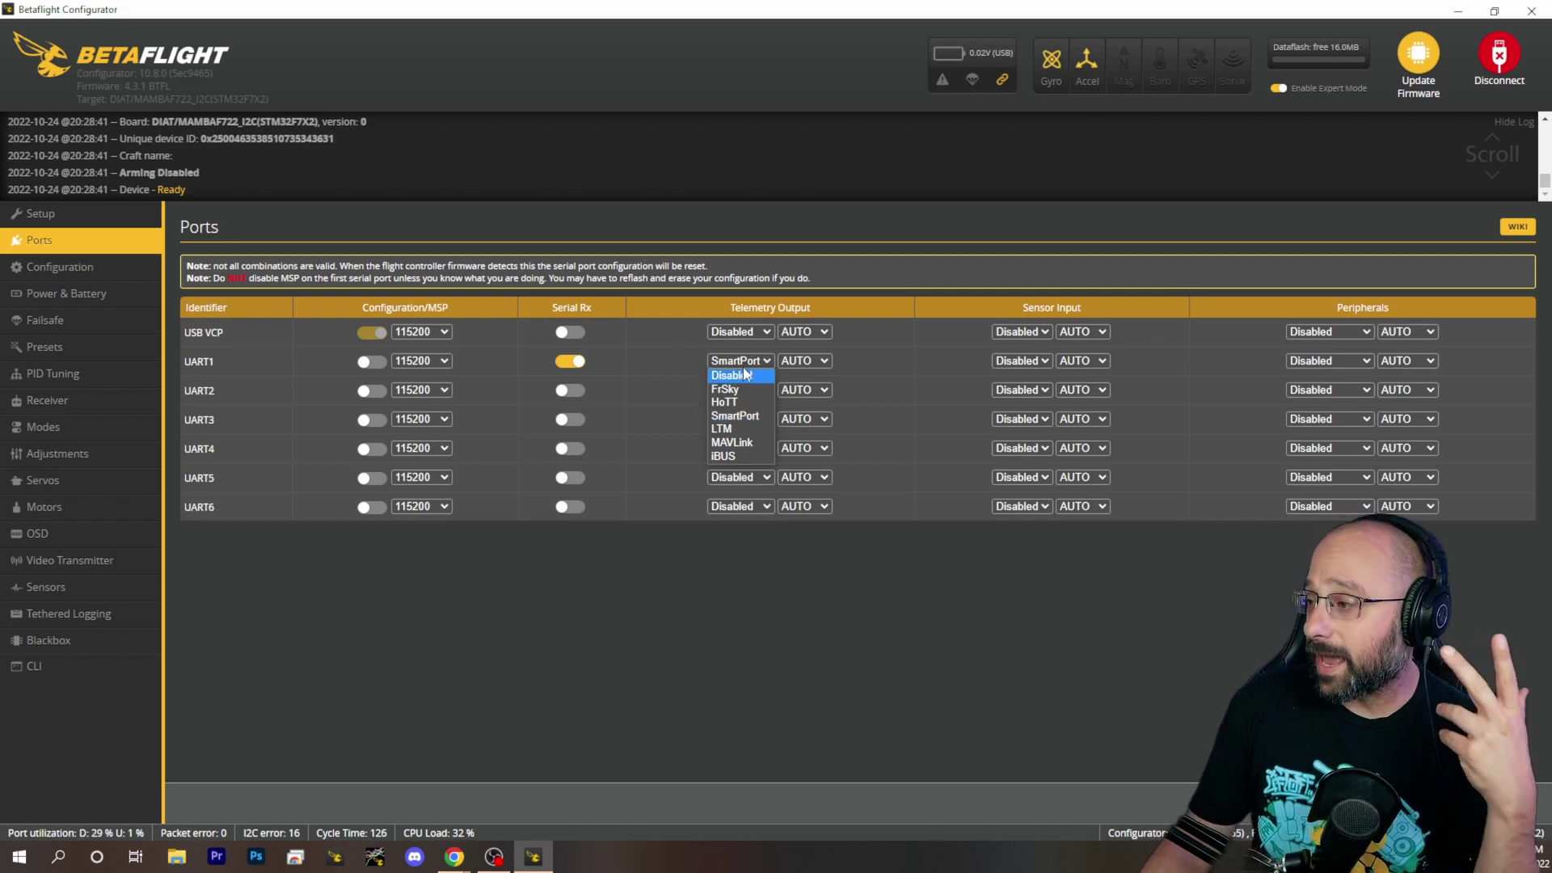
Step: Try iBUS and then FrSky as UART1's telemetry output
left_click(744, 457)
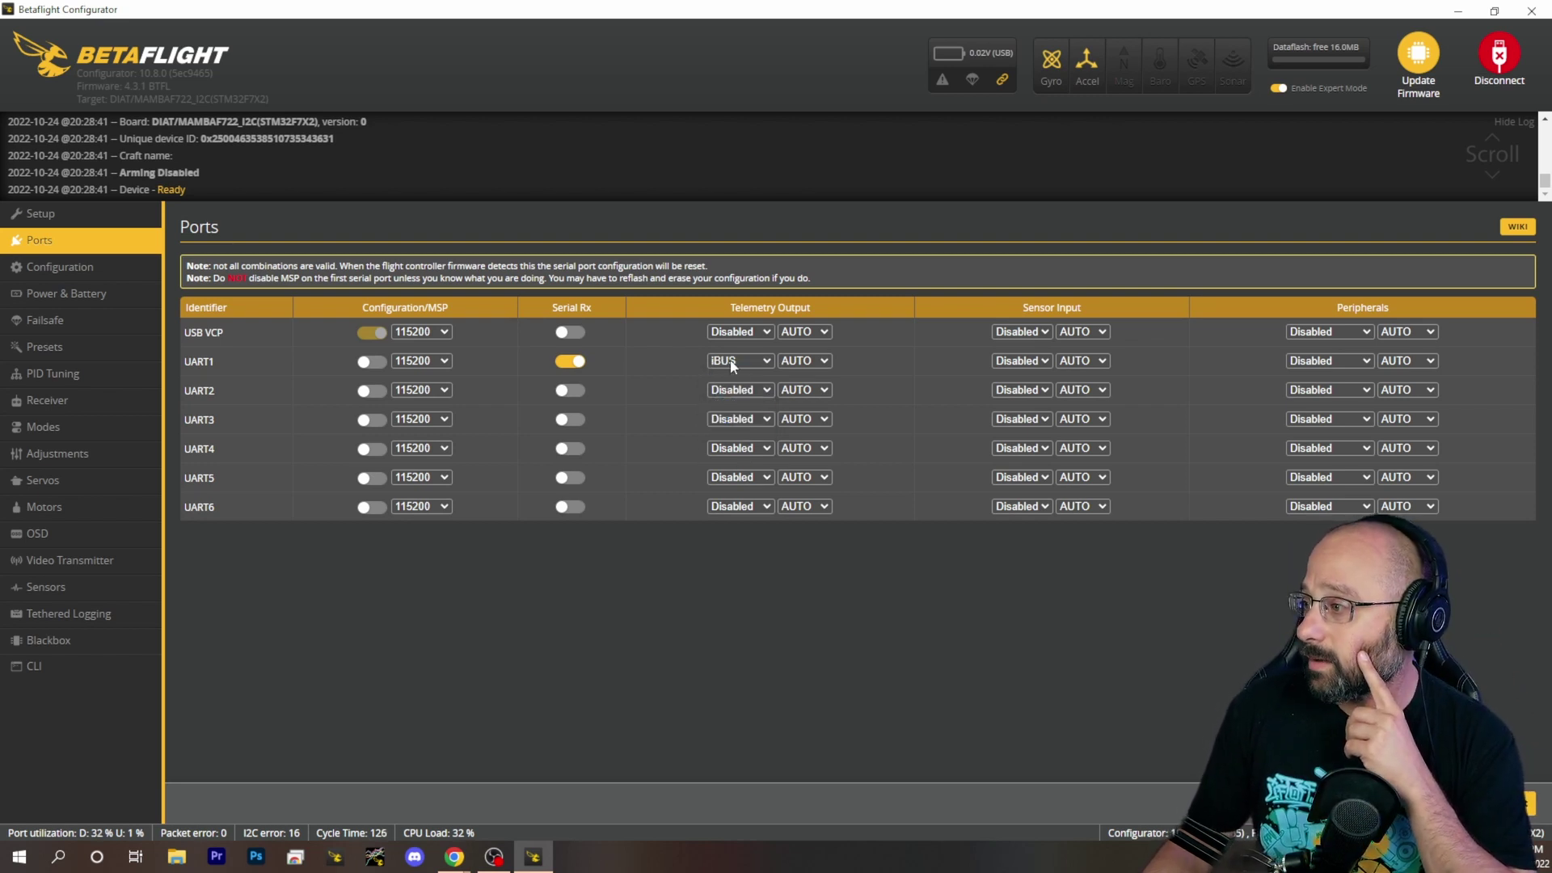
left_click(723, 363)
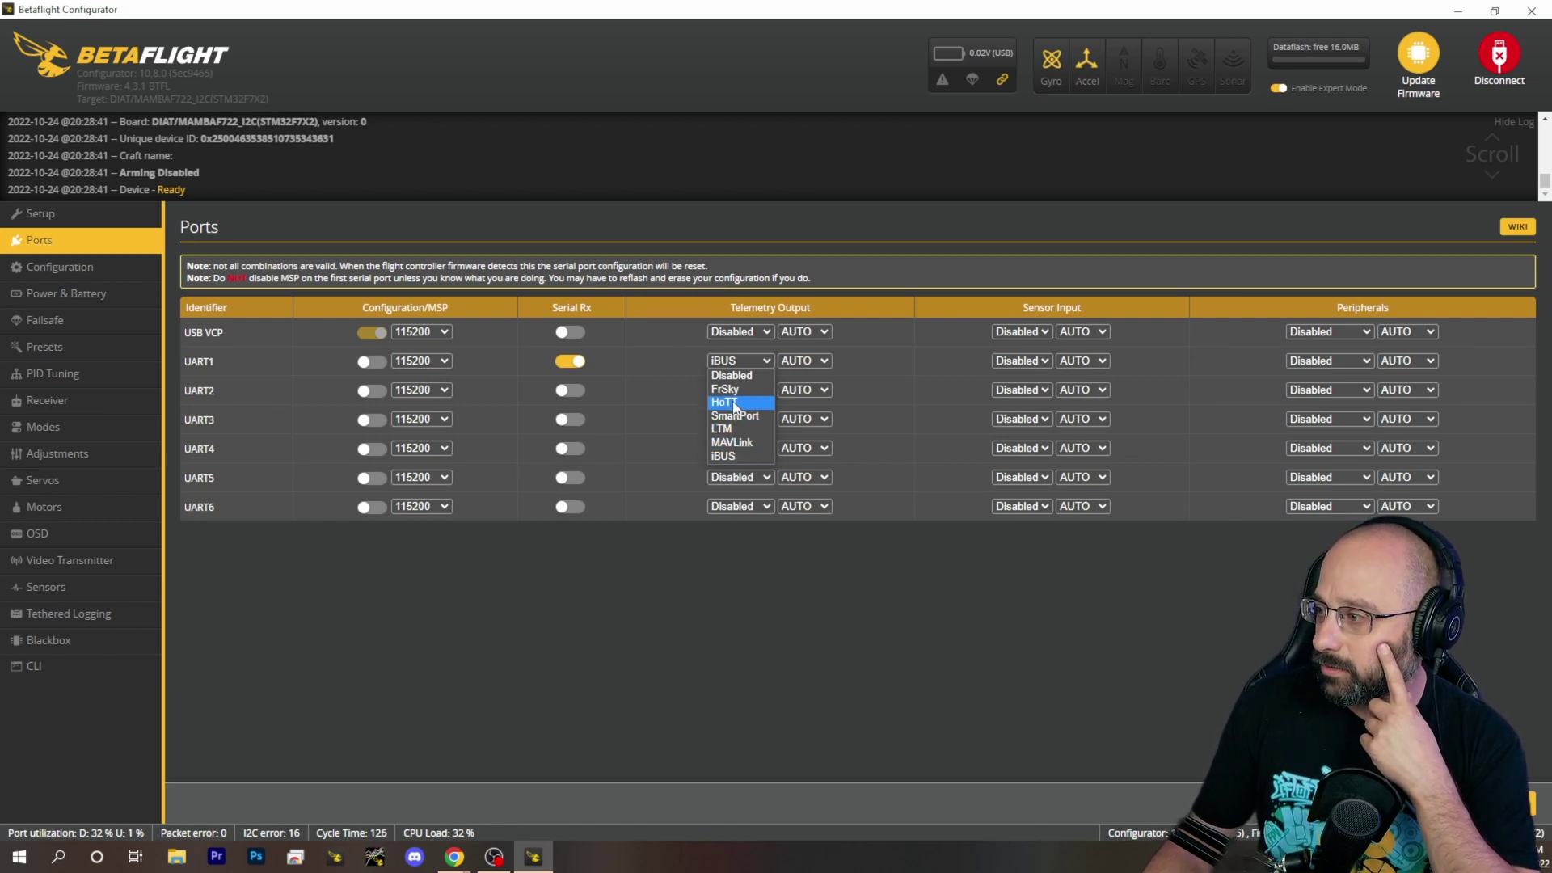
left_click(737, 457)
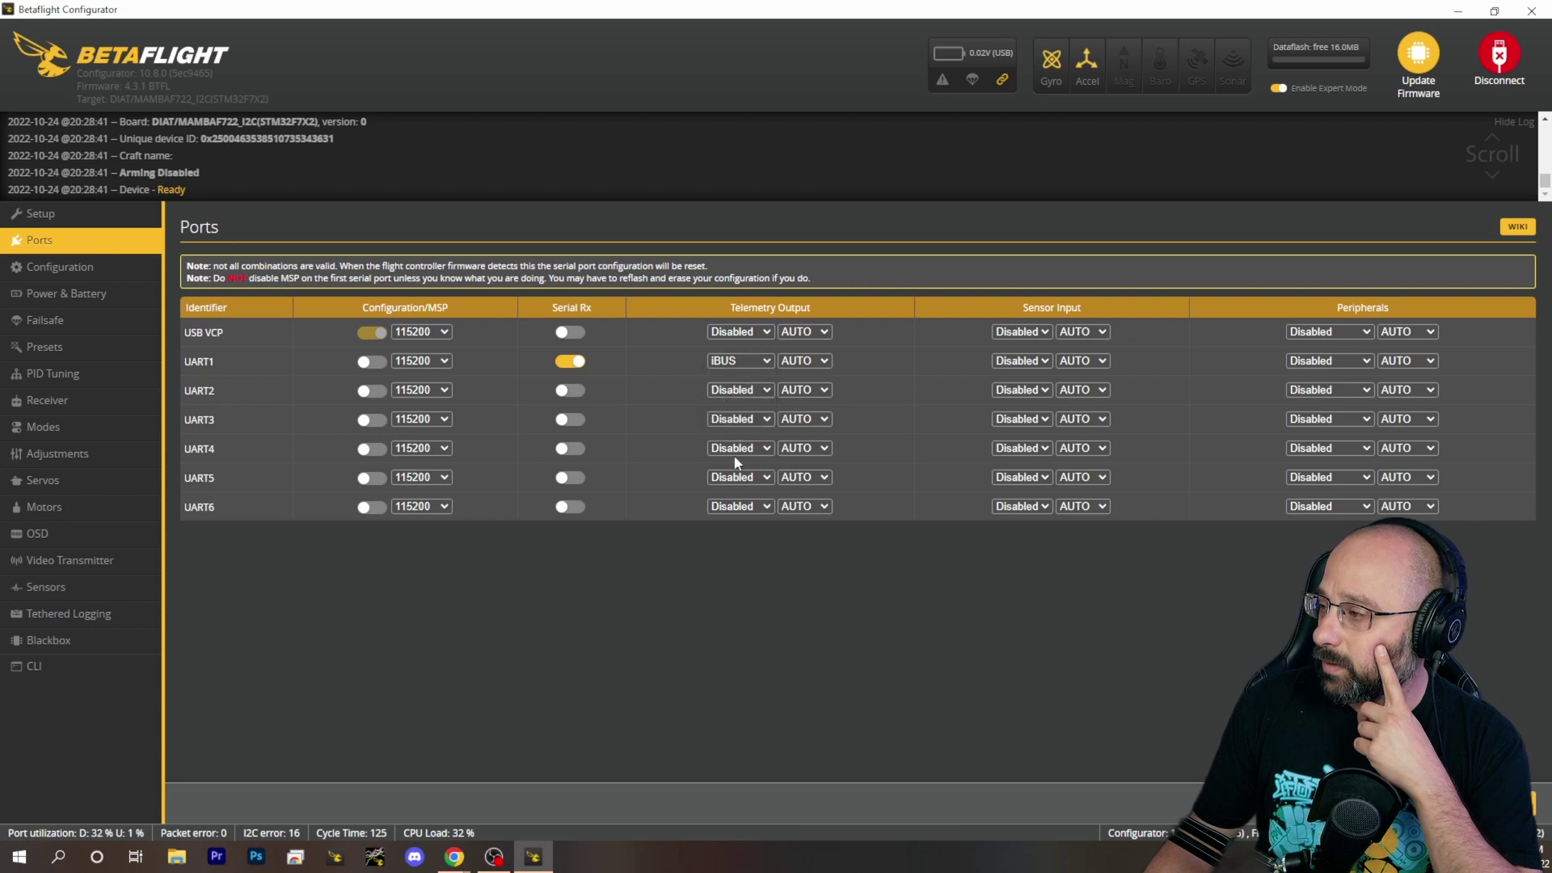
left_click(732, 362)
left_click(725, 389)
Step: Set UART1's telemetry output to Disabled and UART2's telemetry output to FrSky
left_click(737, 364)
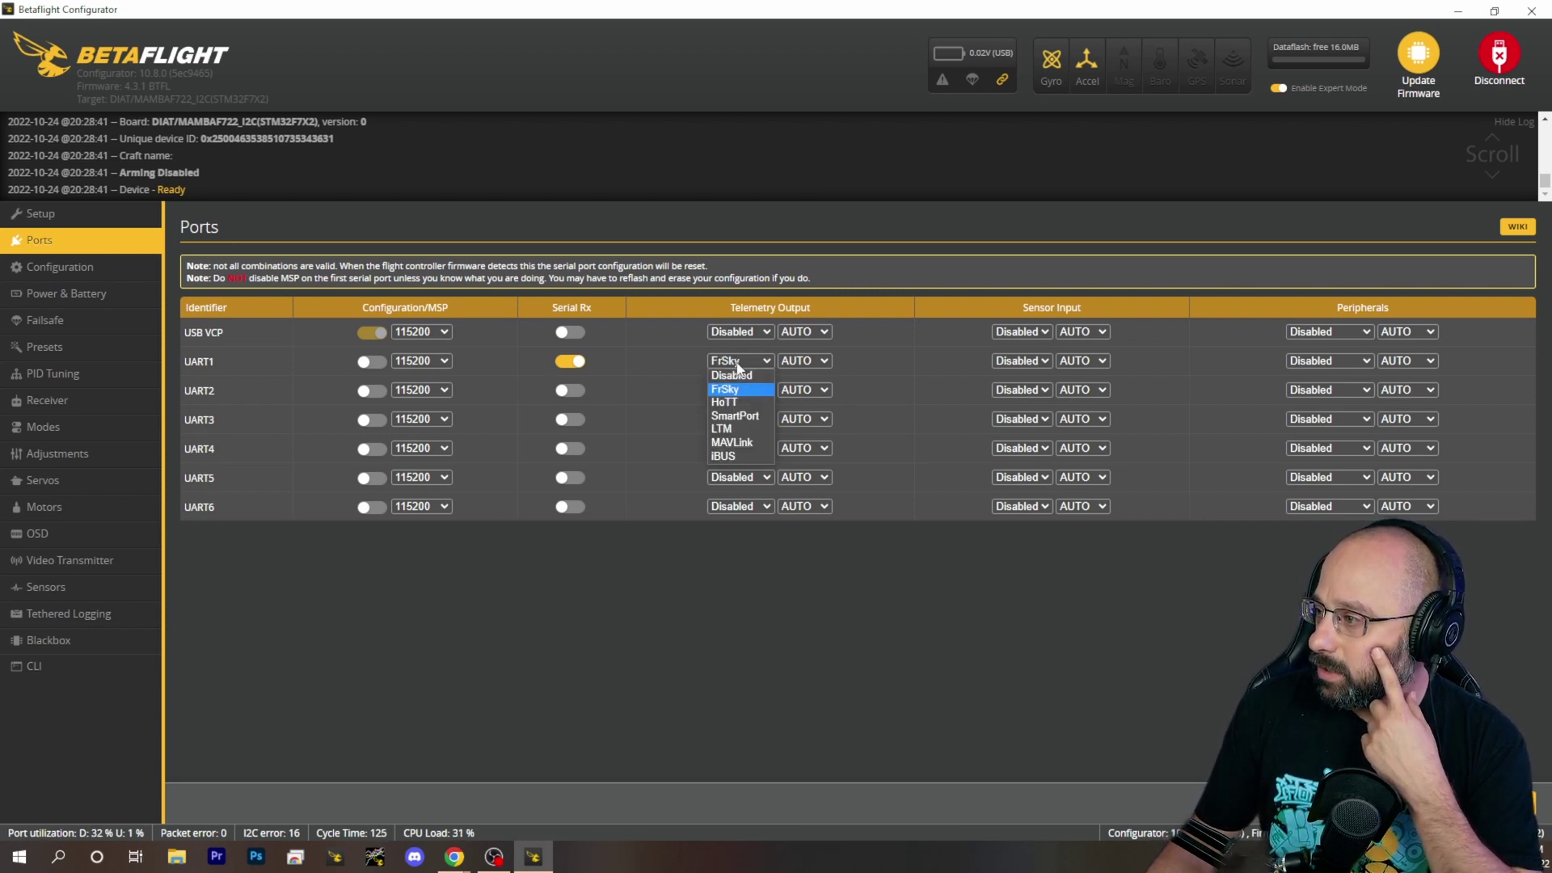
left_click(738, 376)
left_click(735, 390)
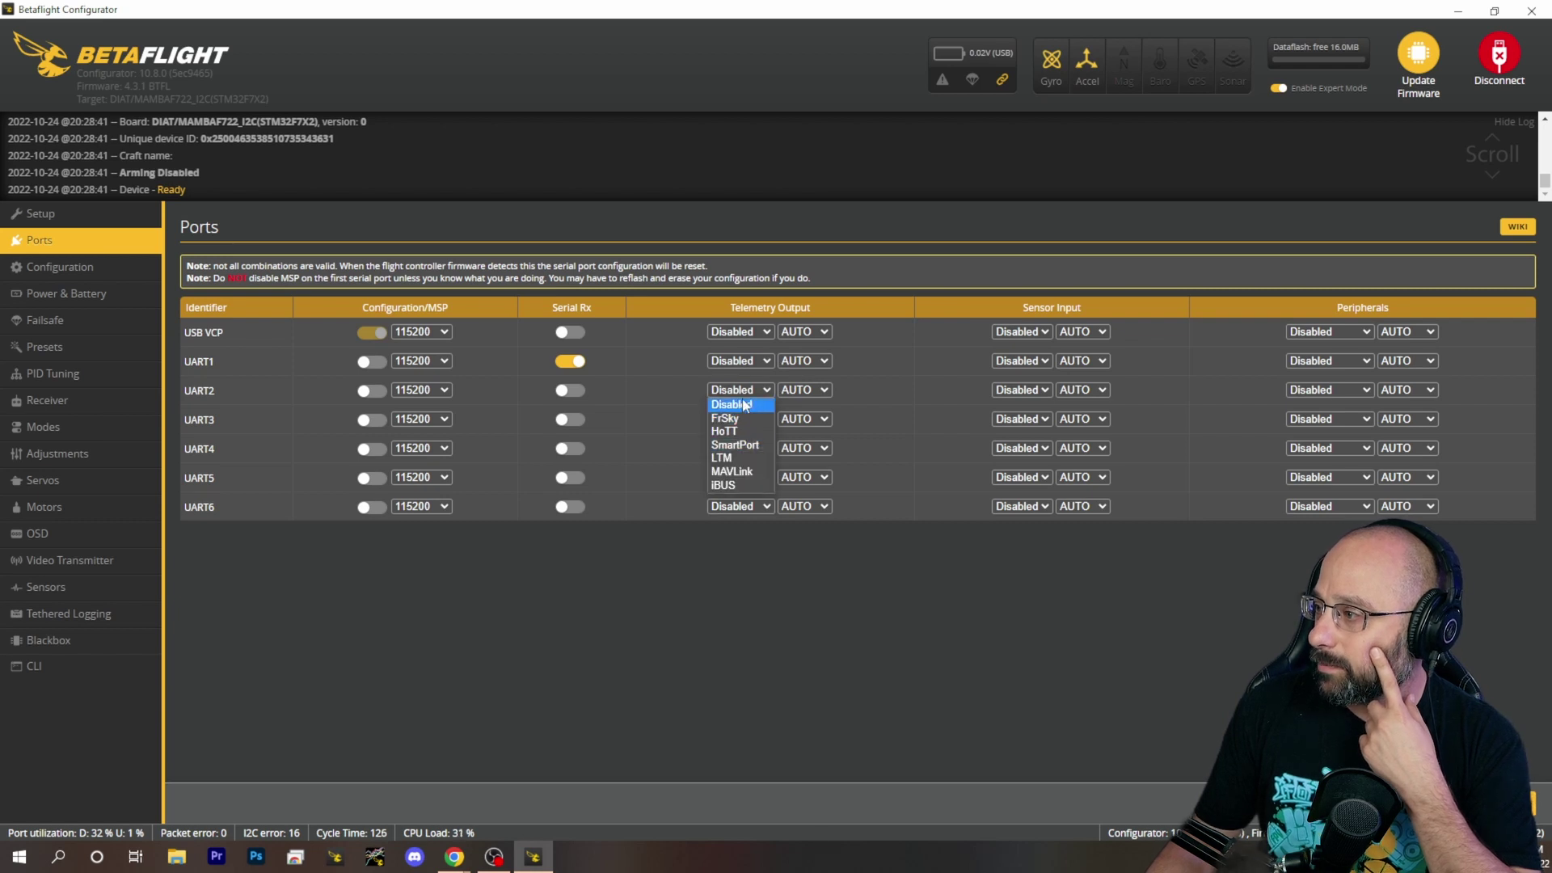
left_click(735, 418)
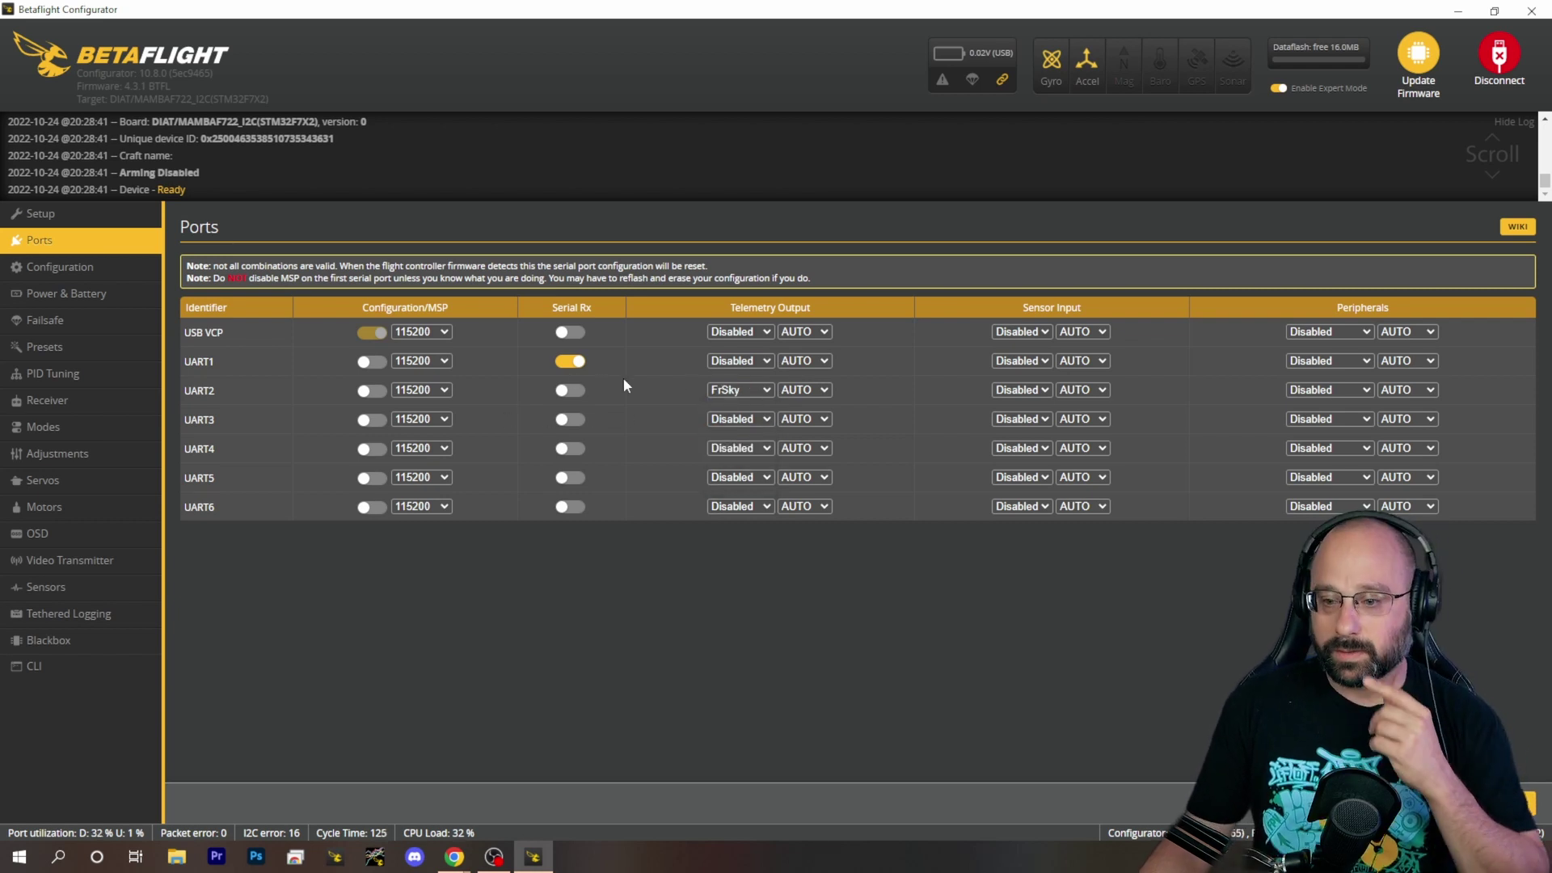